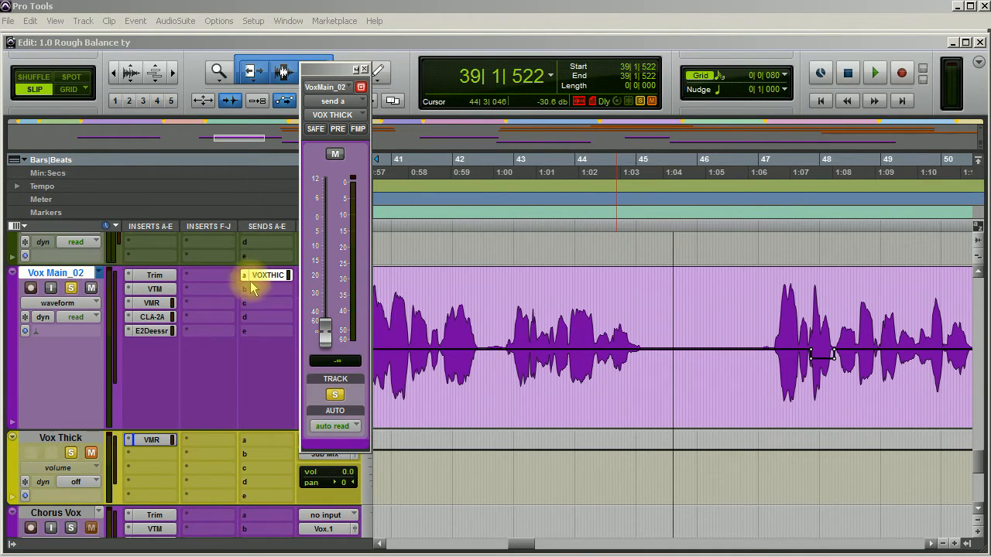
Step: Switch the VOX THICK send on Vox Main_02 to pre-fader
left_click(338, 130)
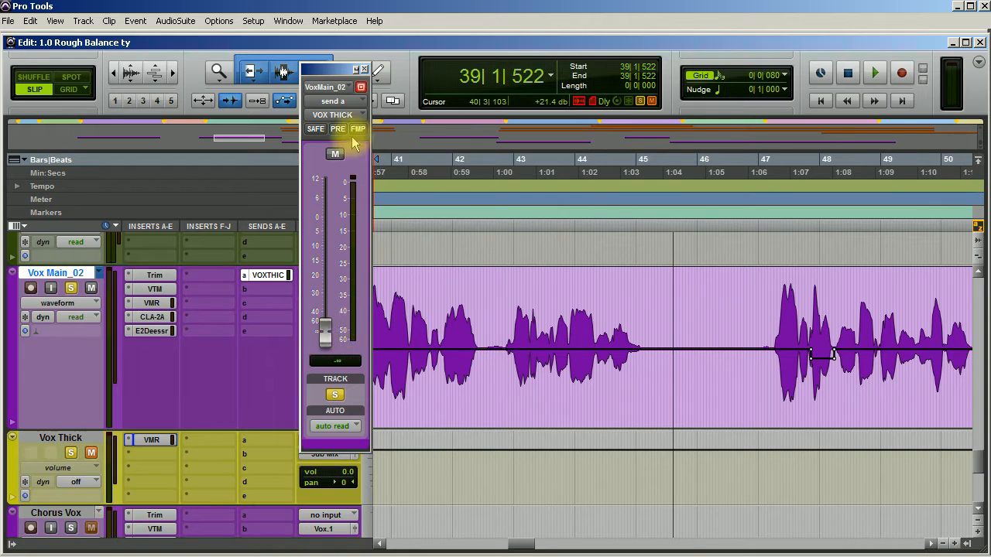
left_click(339, 129)
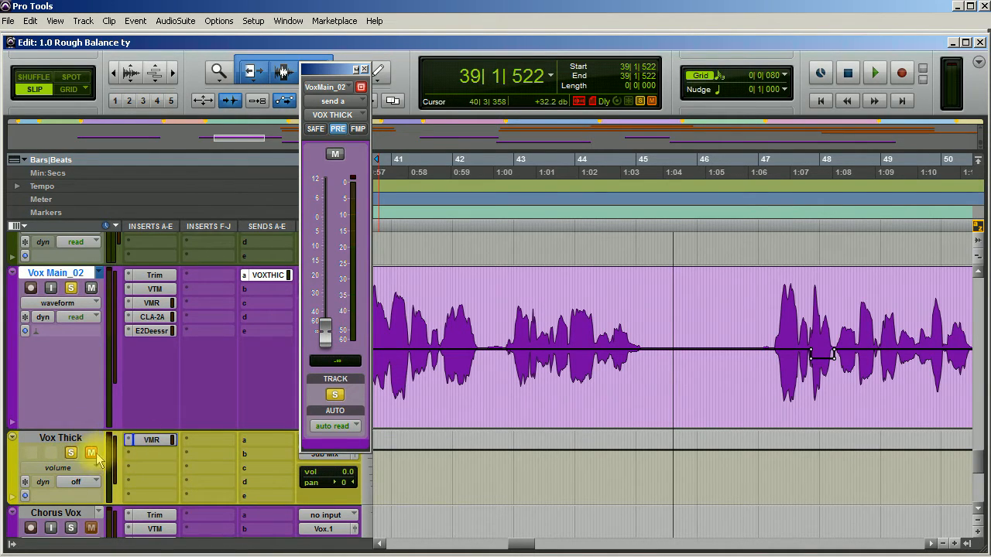
Step: Open the Virtual Mix Rack on the Vox Thick track and inspect its FG-73, CS-EQ and Revival modules
left_click(151, 439)
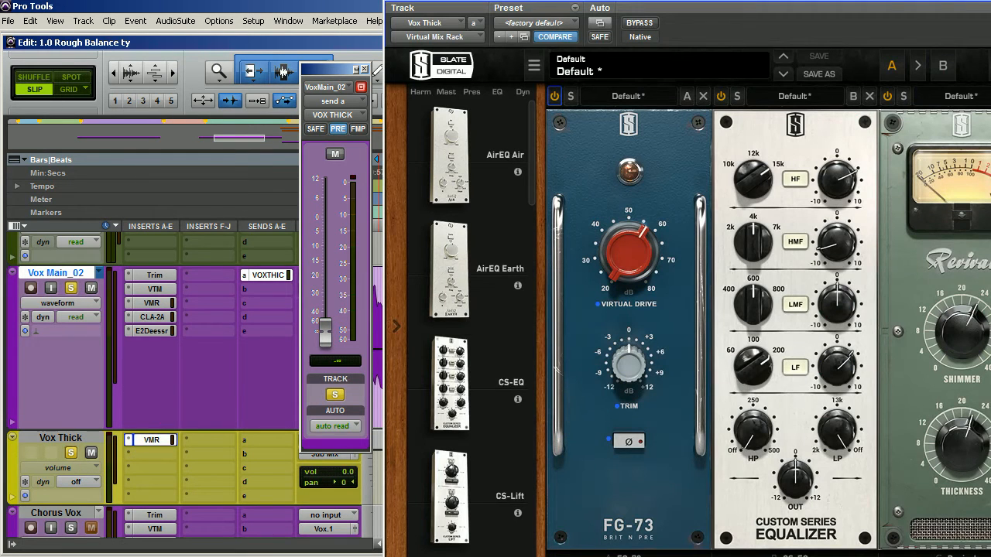
left_click_drag(861, 1, 726, 21)
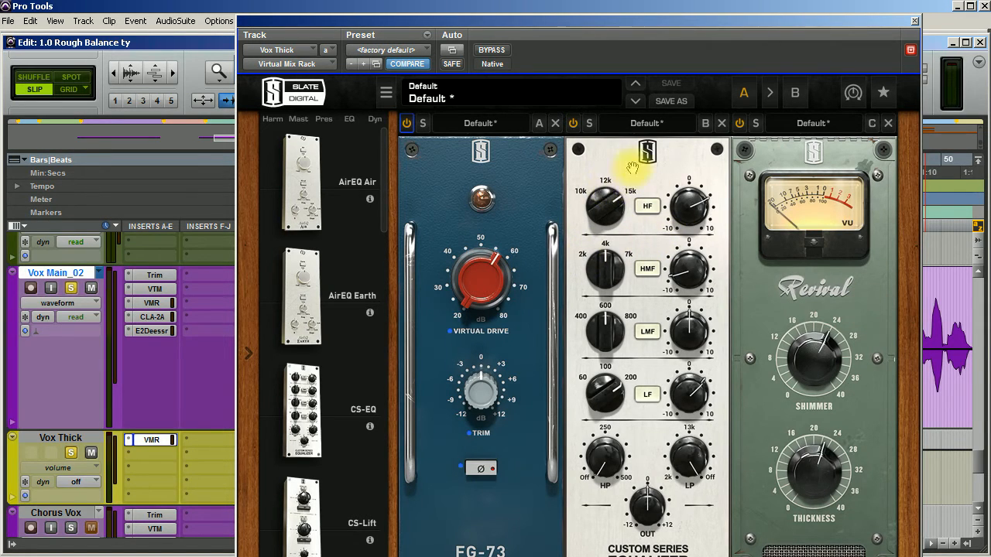
left_click_drag(657, 17, 655, 0)
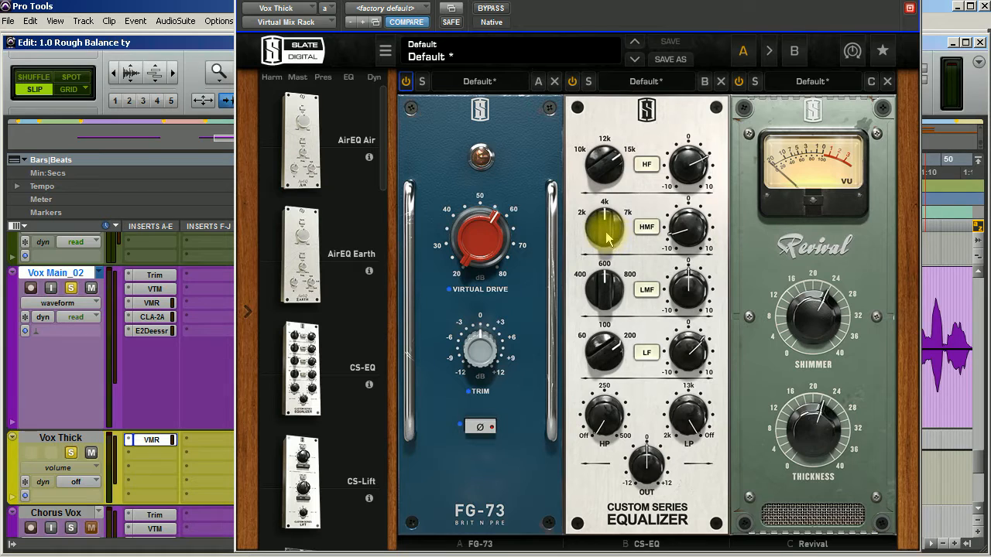
mouse_move(684, 234)
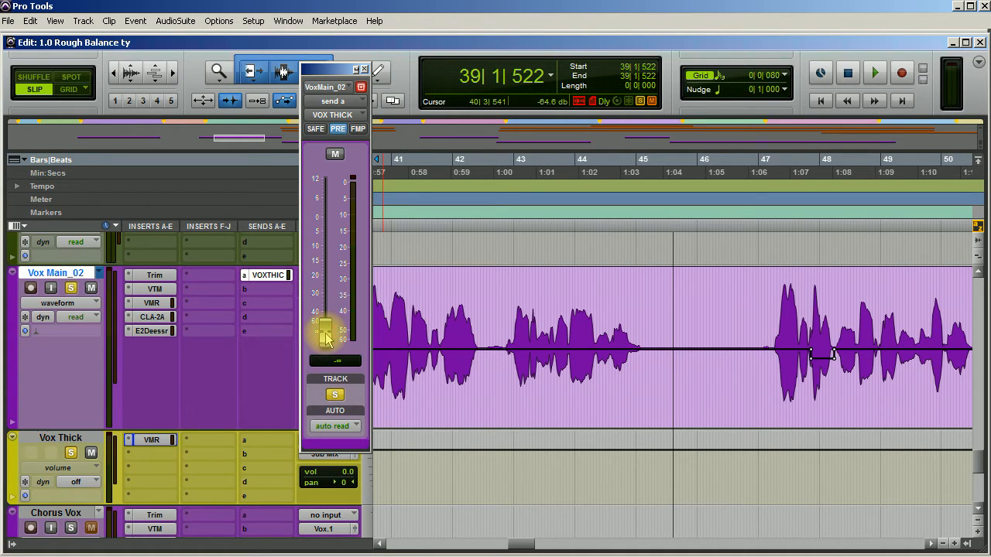
Step: Audition the VOX THICK send during playback by raising it to +1.6 dB and returning it to minus infinity
key("space")
left_click_drag(325, 338, 323, 220)
key("space")
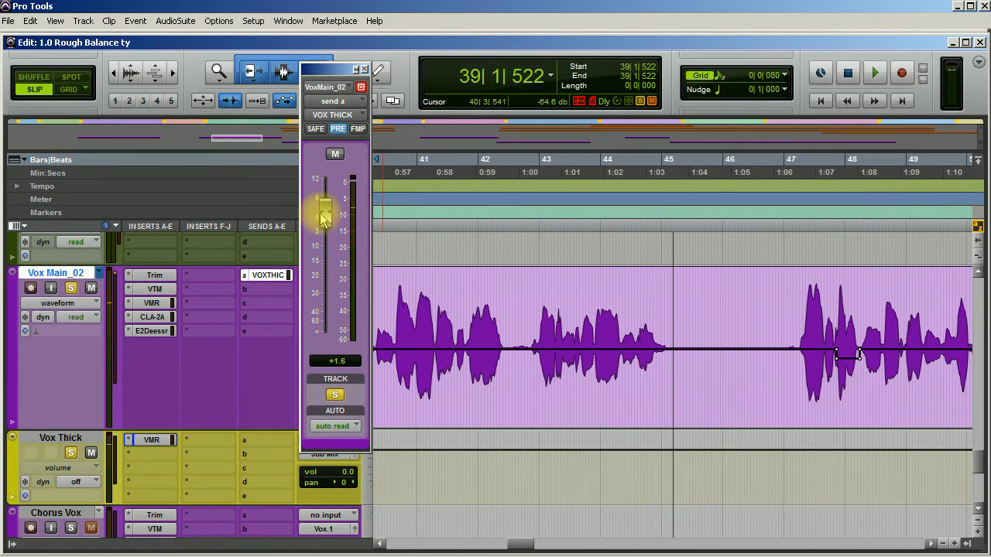
left_click_drag(323, 219, 325, 336)
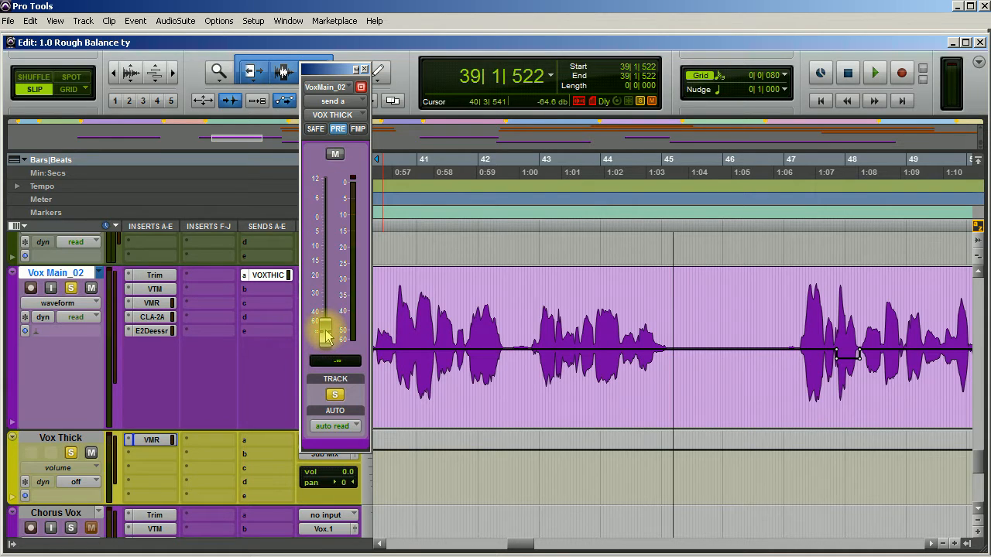
Step: Set the VOX THICK send level to -10.2 dB during playback, toggling the send mute to judge the blend
key("space")
left_click_drag(325, 337, 323, 243)
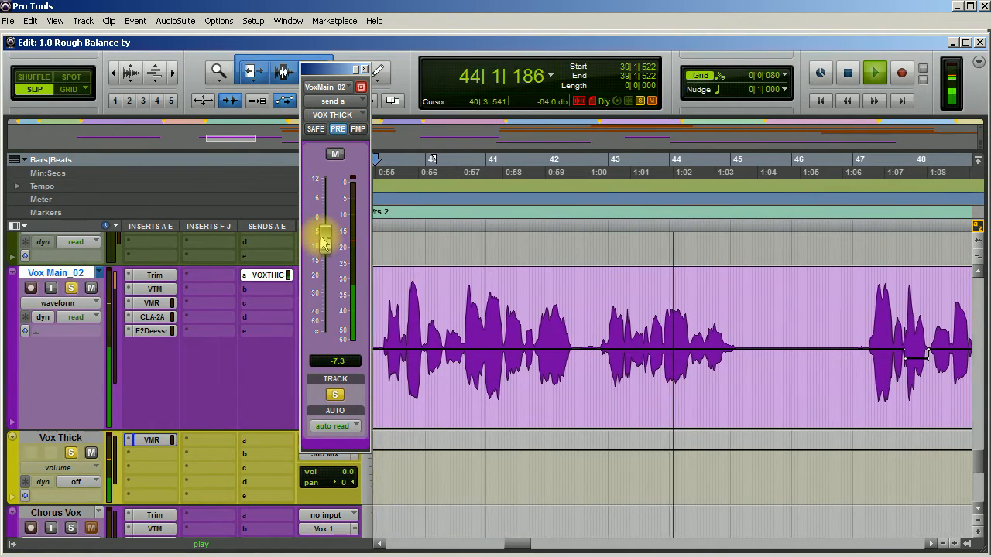
key("space")
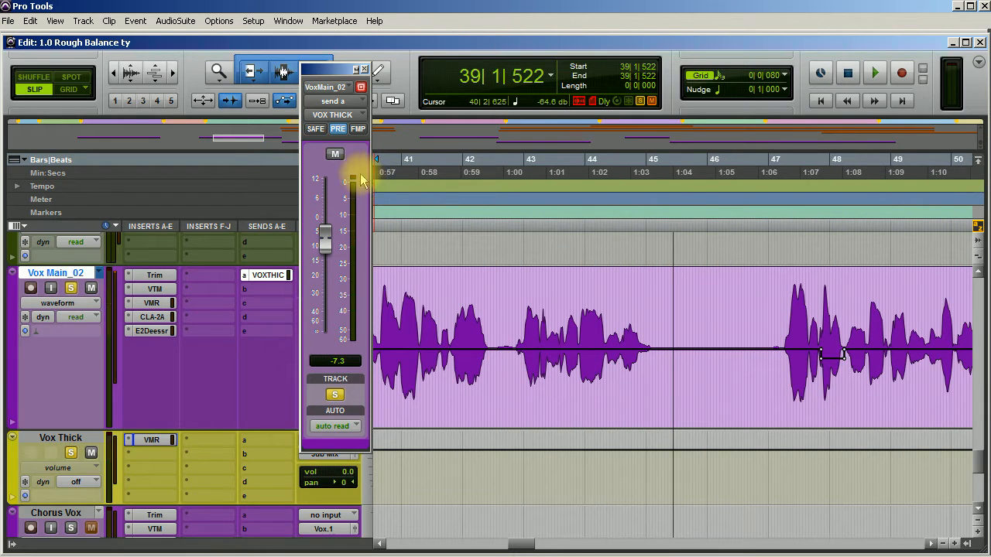
key("space")
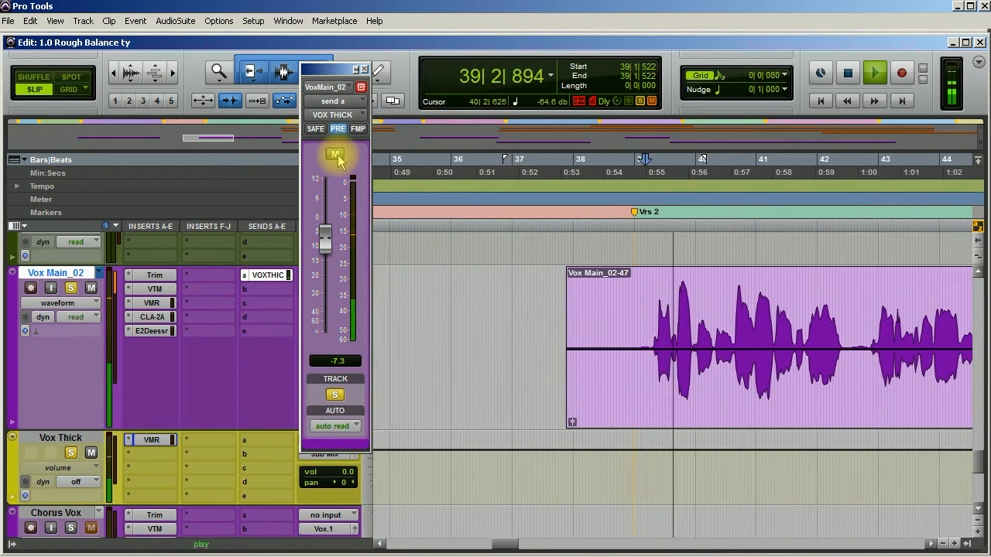
left_click(335, 156)
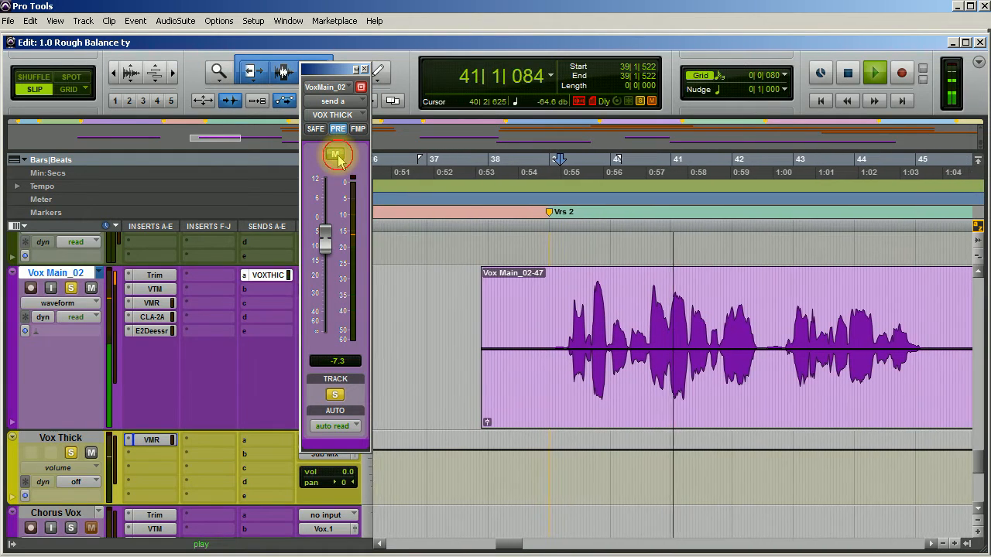
left_click_drag(325, 243, 325, 249)
left_click(336, 156)
left_click(336, 155)
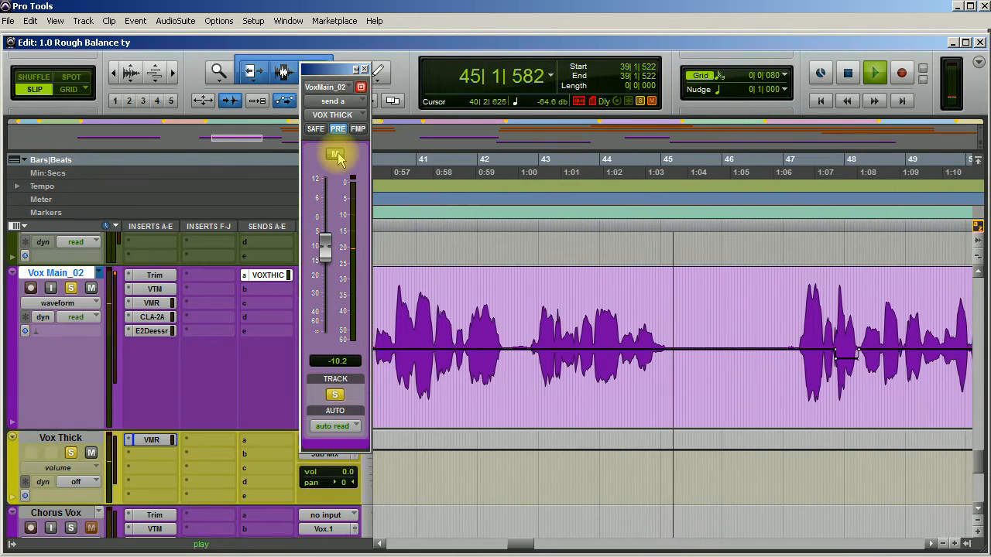
Step: Compare the vocal with the VOX THICK send muted and unmuted, and unsolo the vocal tracks and close the send window
key("space")
left_click(338, 157)
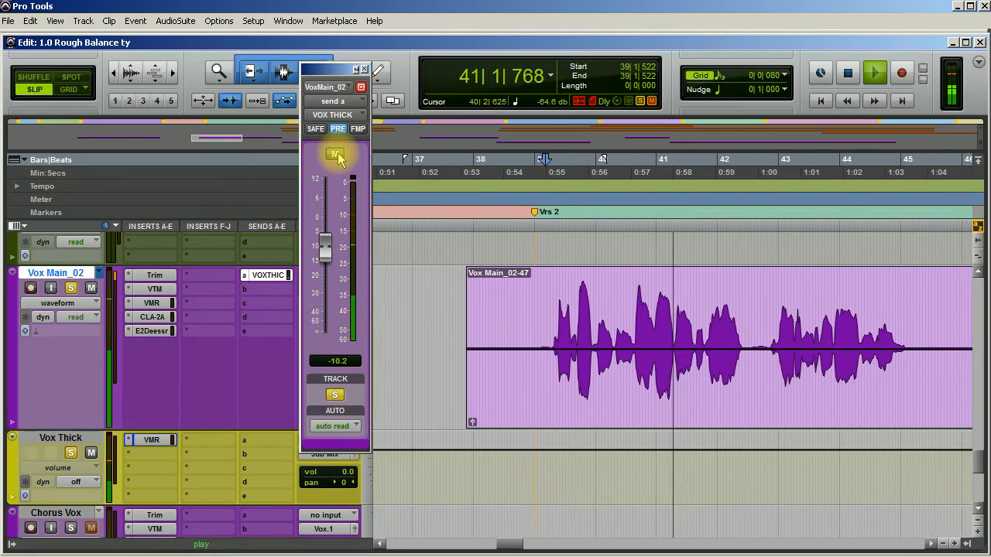
left_click(335, 154)
key("space")
left_click(334, 396)
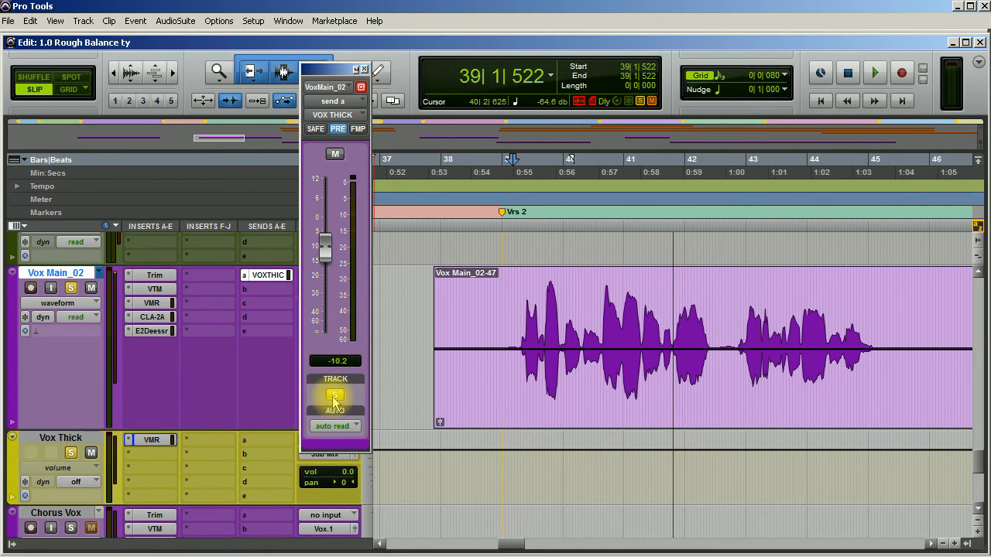
left_click(361, 87)
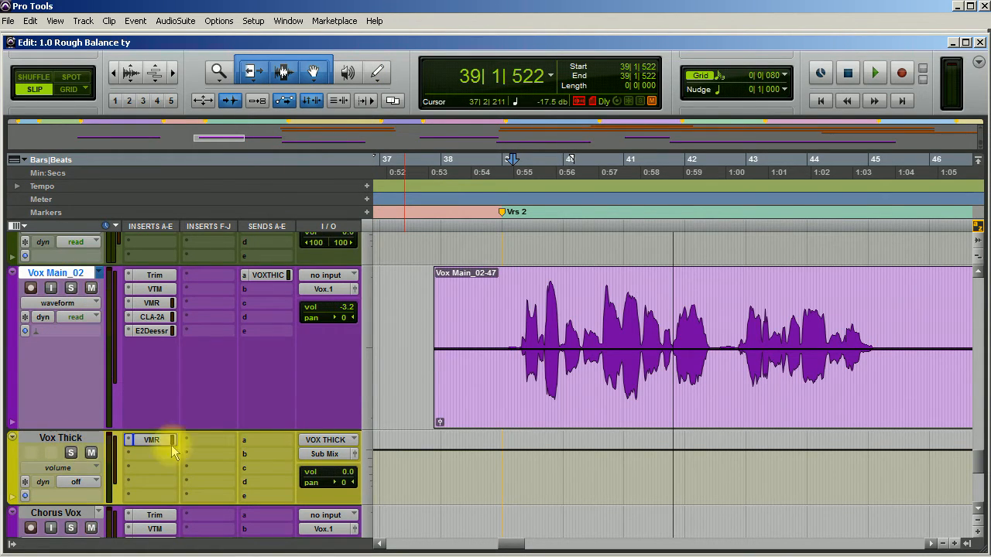
Step: Route the Vox Thick track's output to the Vox.1 (Stereo) bus
scroll(288, 441, "down", 5)
scroll(288, 439, "up", 3)
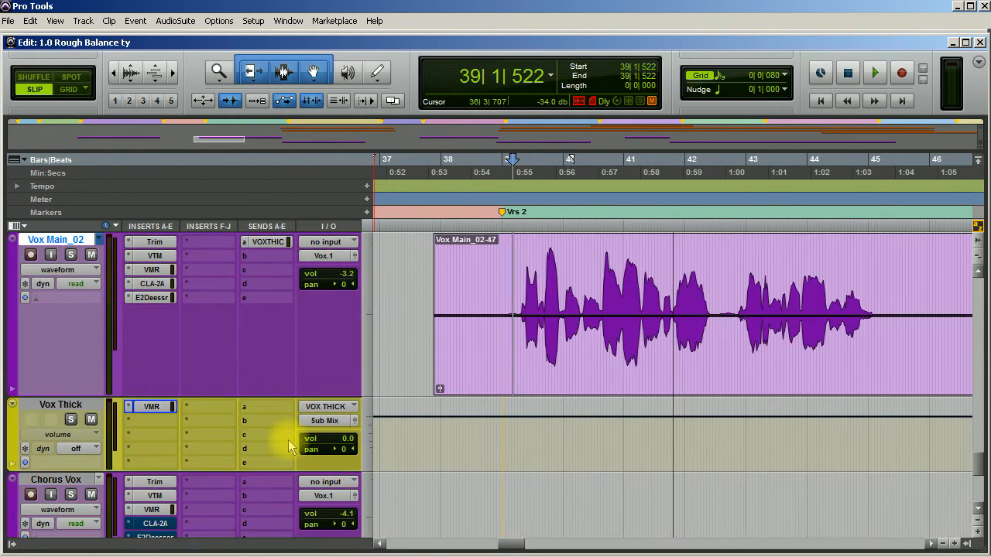
scroll(288, 440, "down", 2)
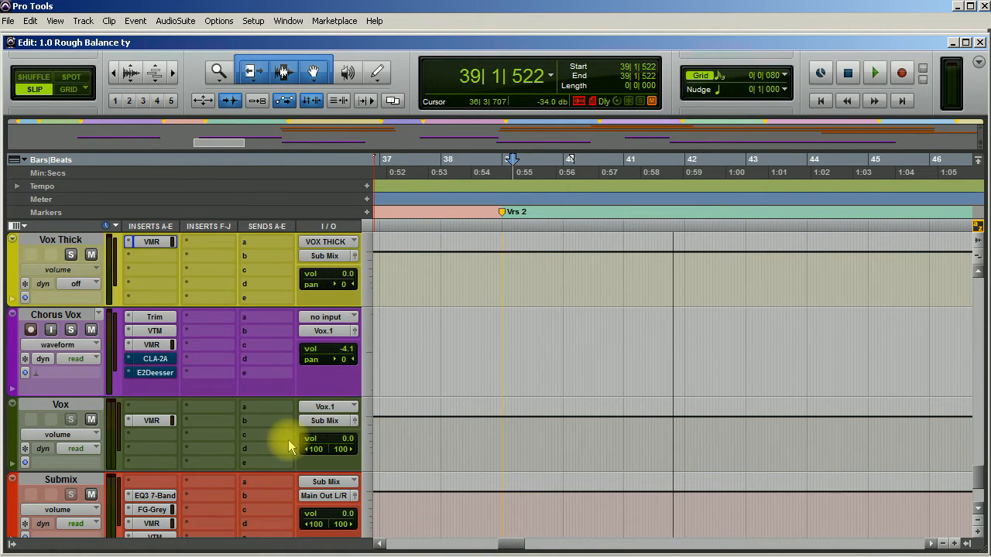
scroll(288, 439, "up", 2)
scroll(288, 439, "down", 1)
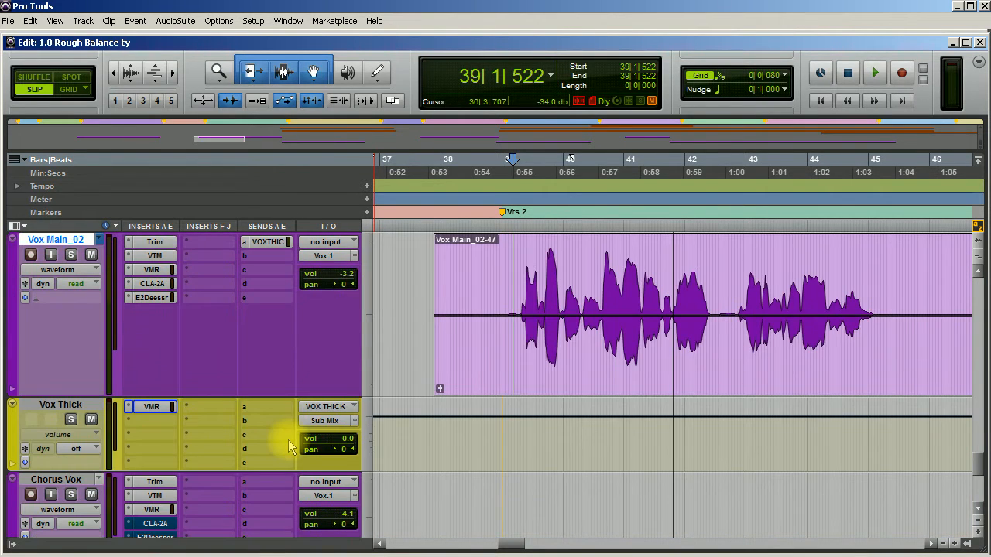
left_click(331, 424)
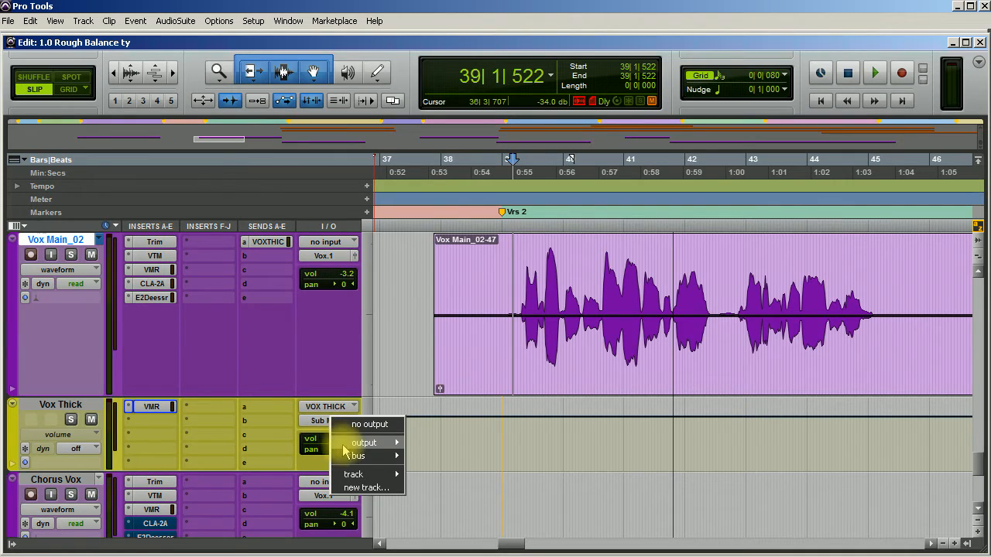
mouse_move(356, 459)
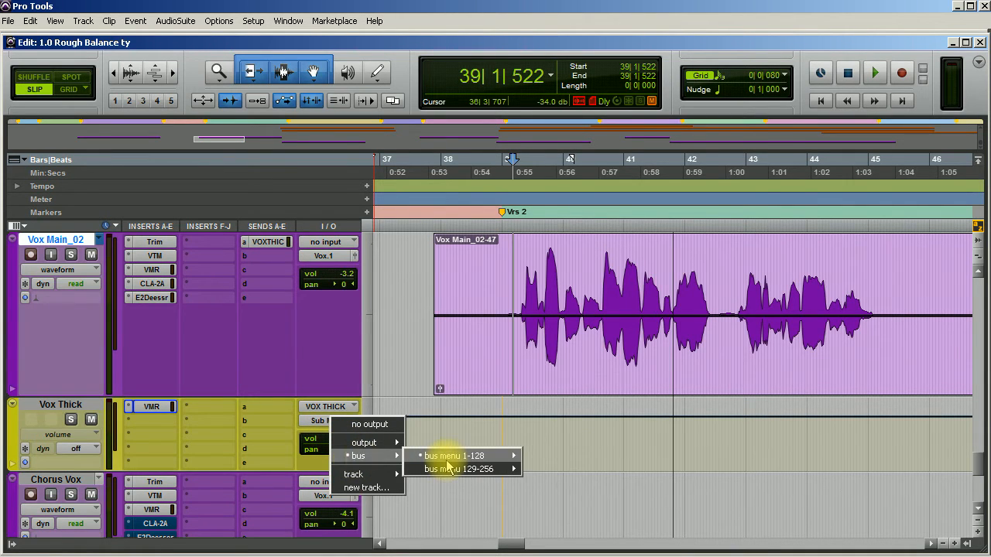
mouse_move(447, 459)
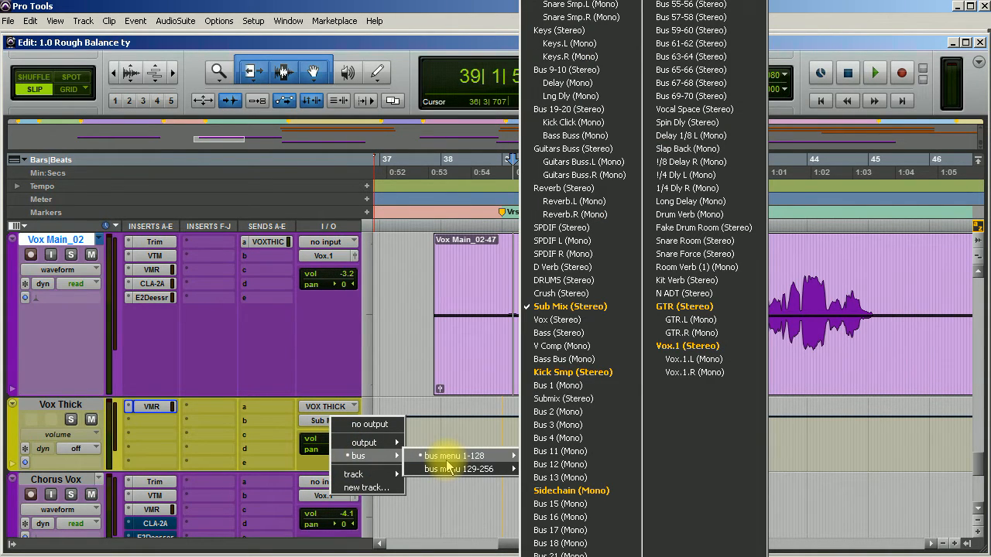
left_click(689, 346)
Step: Lower the Vox bus track's volume to -3.3 dB
scroll(233, 474, "down", 5)
scroll(234, 474, "up", 3)
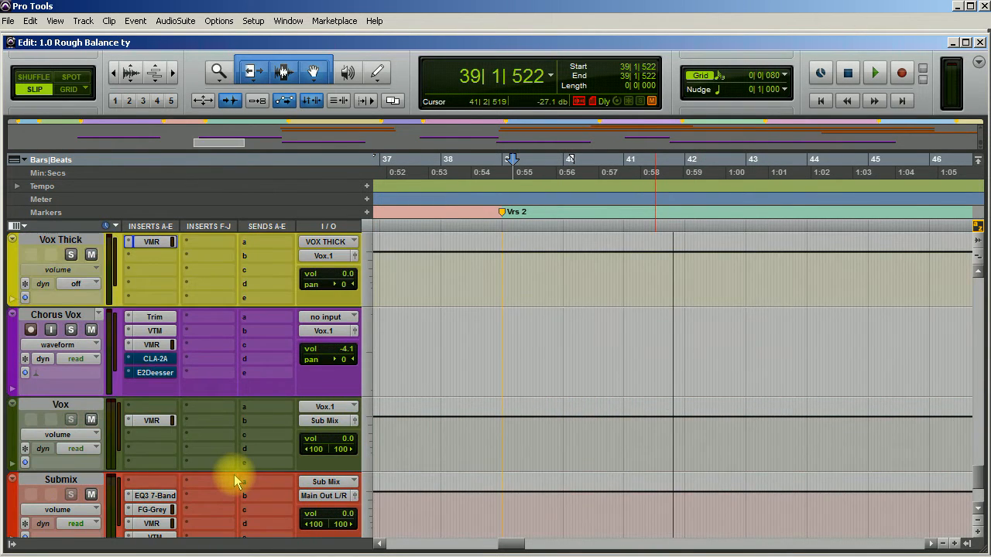
scroll(234, 474, "up", 2)
scroll(316, 469, "down", 3)
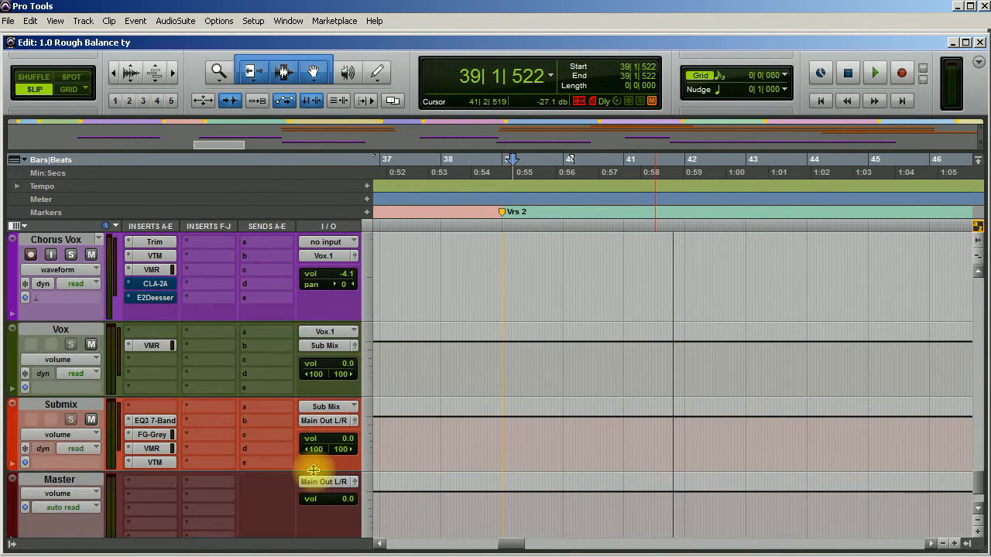
left_click_drag(329, 372, 322, 377)
Step: Reduce the Vox Main_02 track's height so the vocal tracks fit together in view
scroll(252, 413, "down", 5)
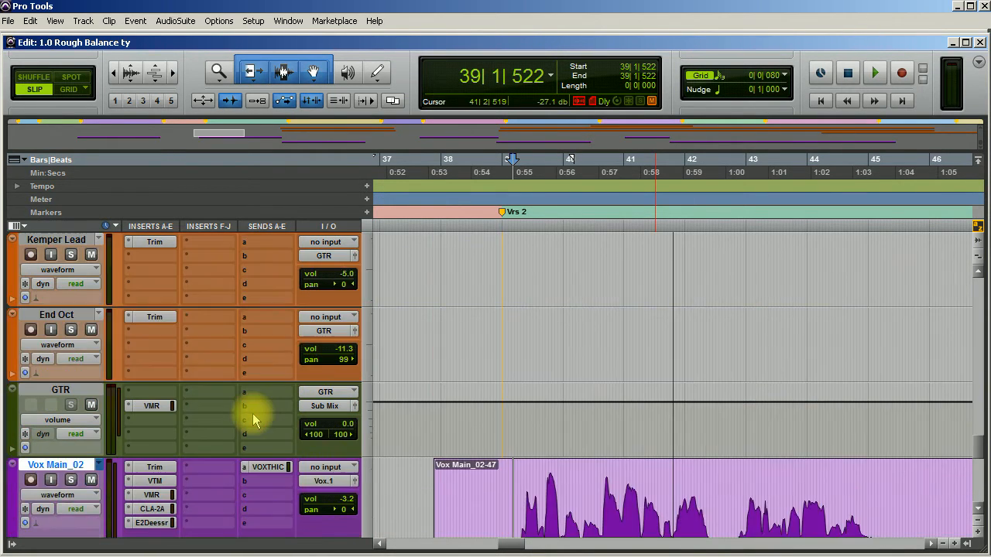
scroll(250, 421, "up", 6)
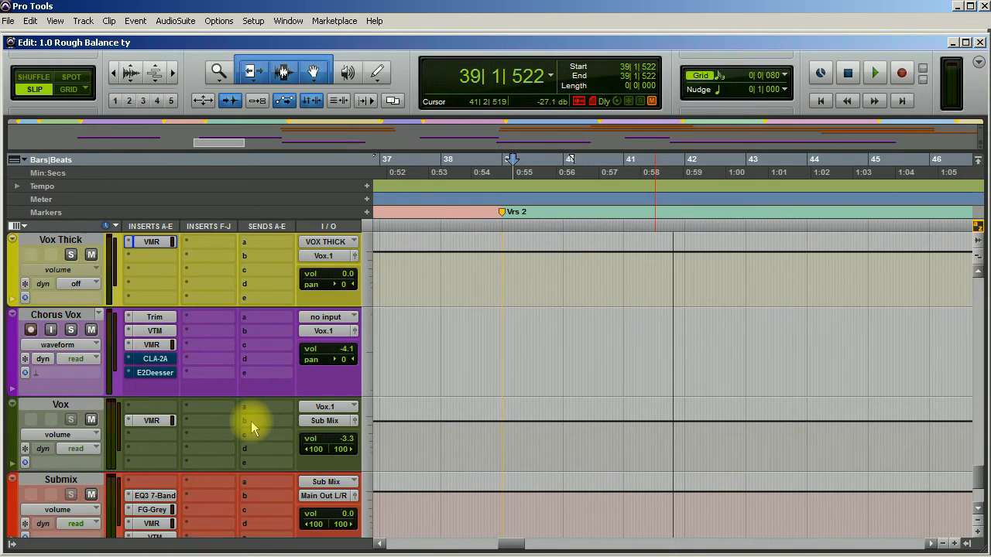
scroll(203, 423, "up", 2)
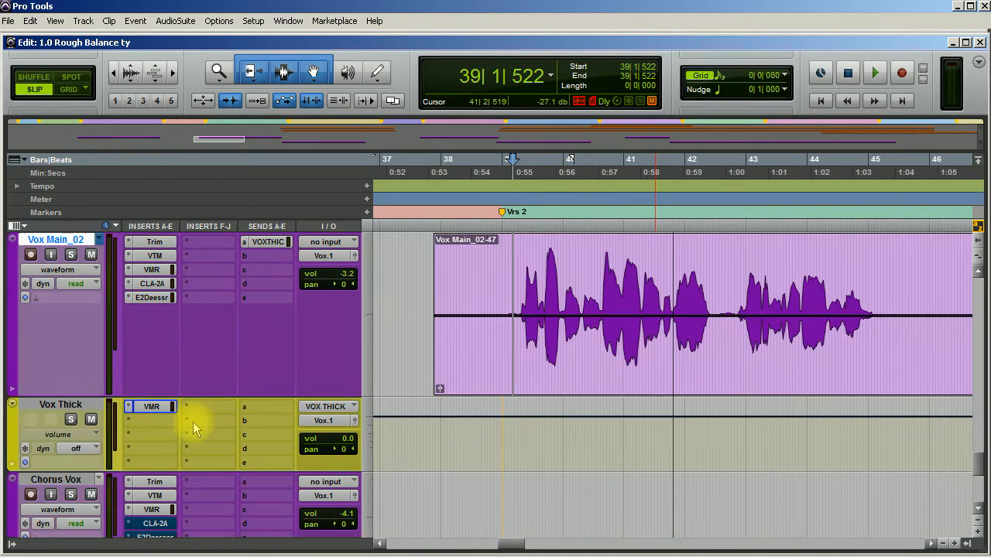
left_click_drag(197, 394, 209, 322)
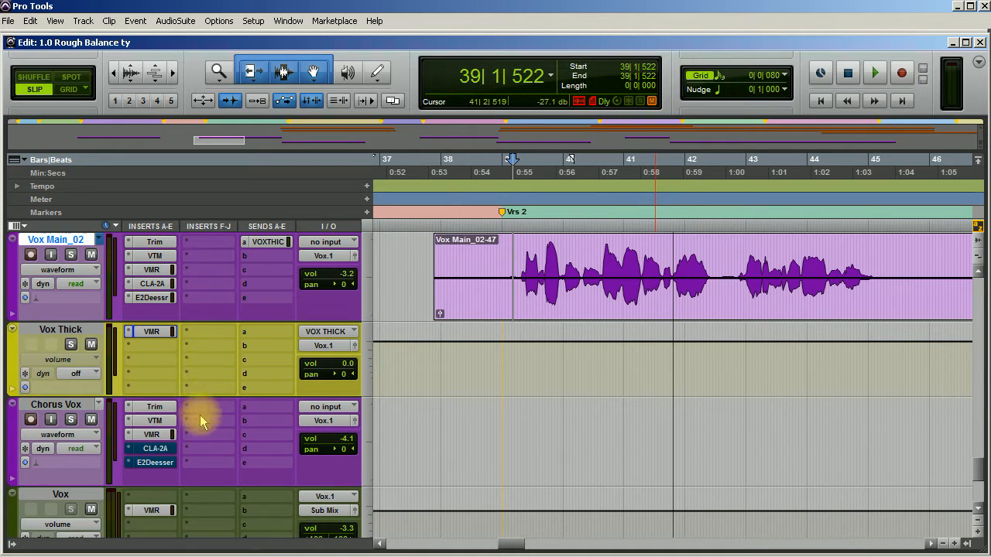
scroll(199, 414, "down", 2)
scroll(172, 373, "up", 3)
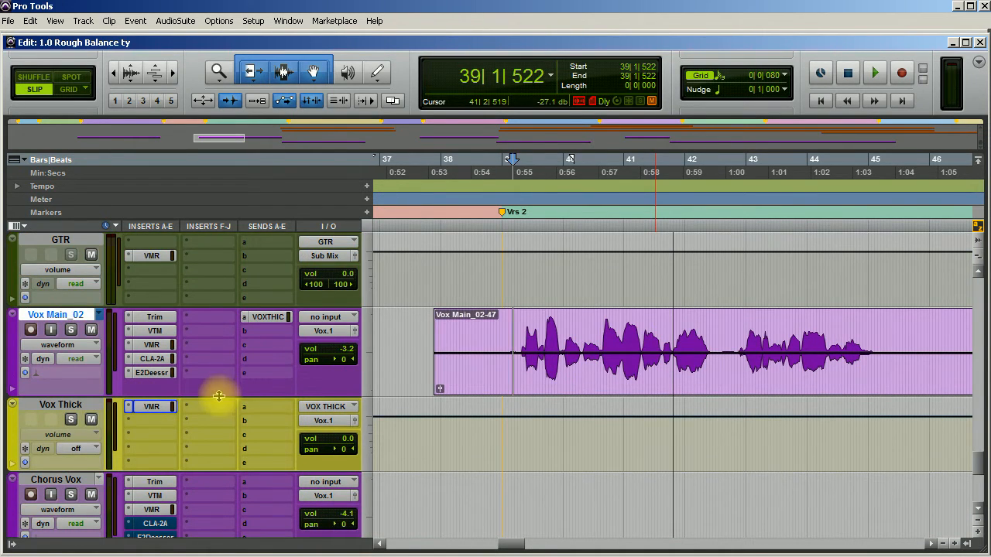
Step: Play the full mix from verse 2 to check the thickened vocal's level against the other tracks
scroll(220, 396, "down", 3)
mouse_move(338, 442)
left_mouse_down()
mouse_move(333, 464)
mouse_move(338, 441)
left_mouse_up()
key("space")
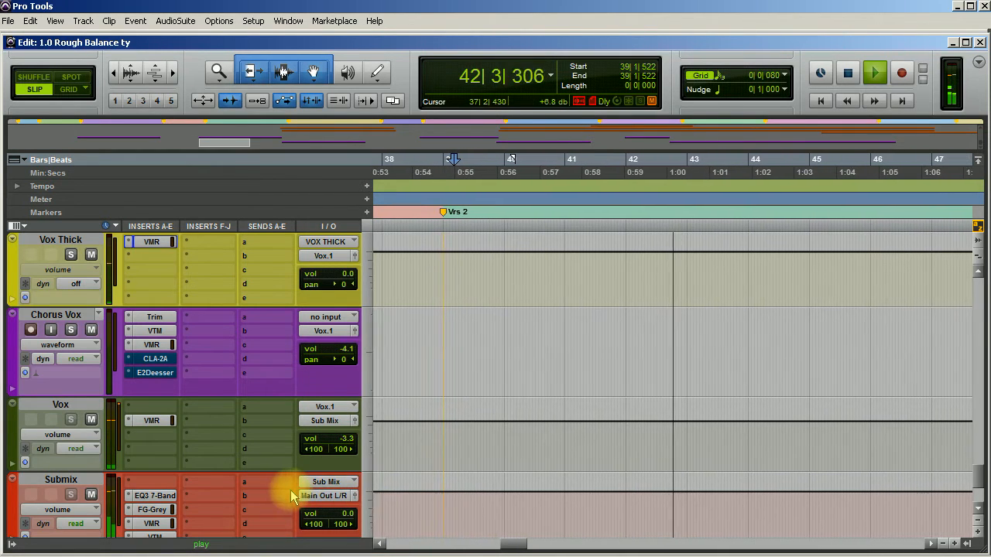
scroll(263, 489, "up", 2)
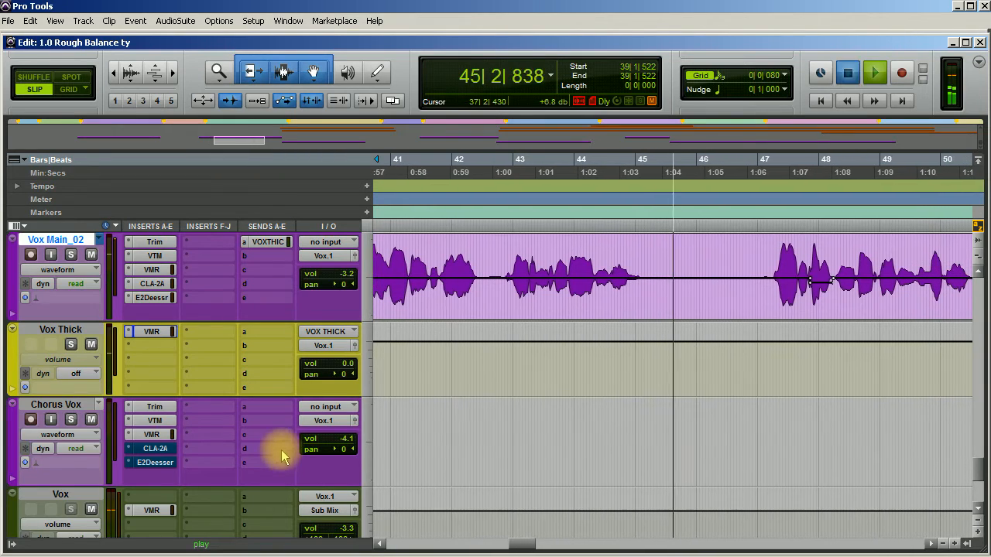
key("space")
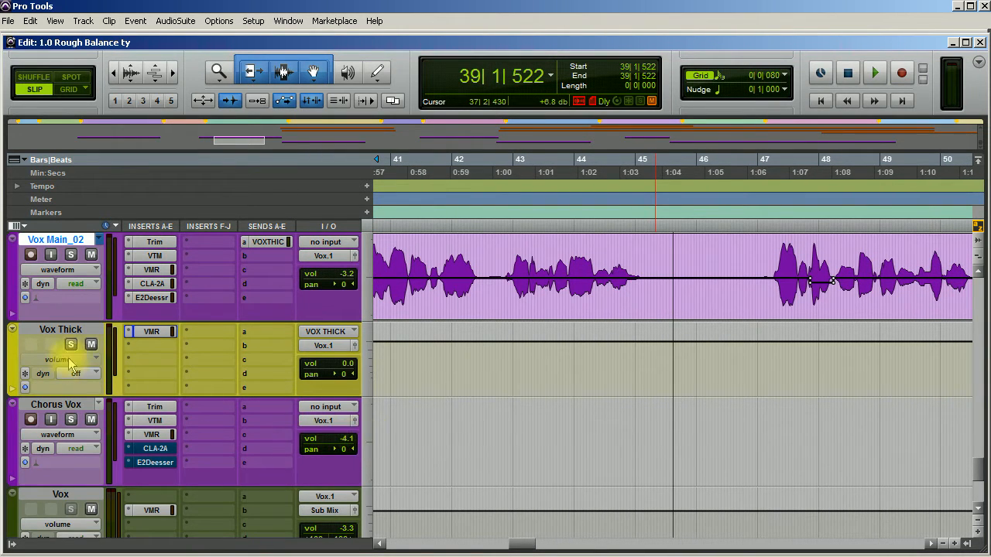
Step: In Vox Thick's Virtual Mix Rack, reduce the equalizer's HF gain, set Revival's Shimmer to 14.8, and play the mix again
left_click(149, 332)
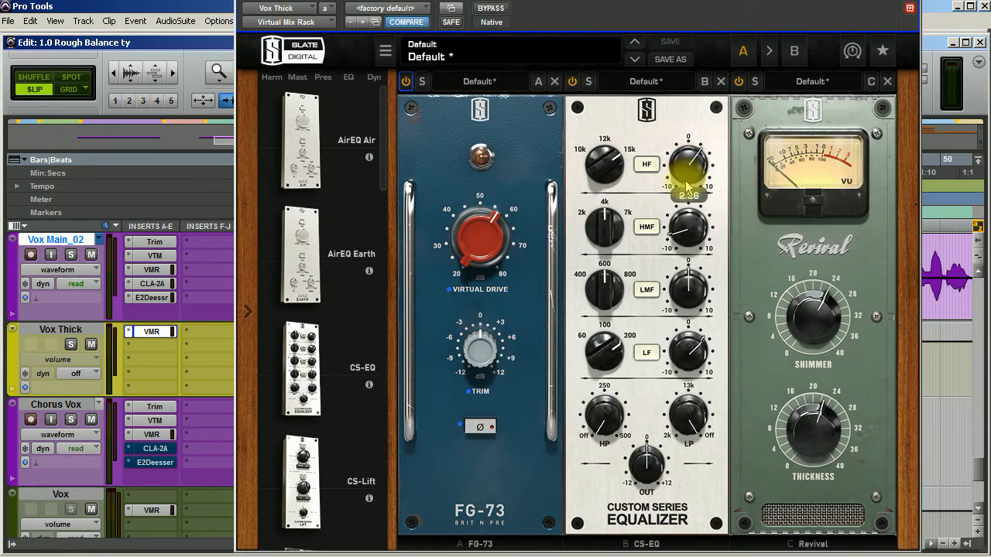
left_click_drag(798, 304, 793, 347)
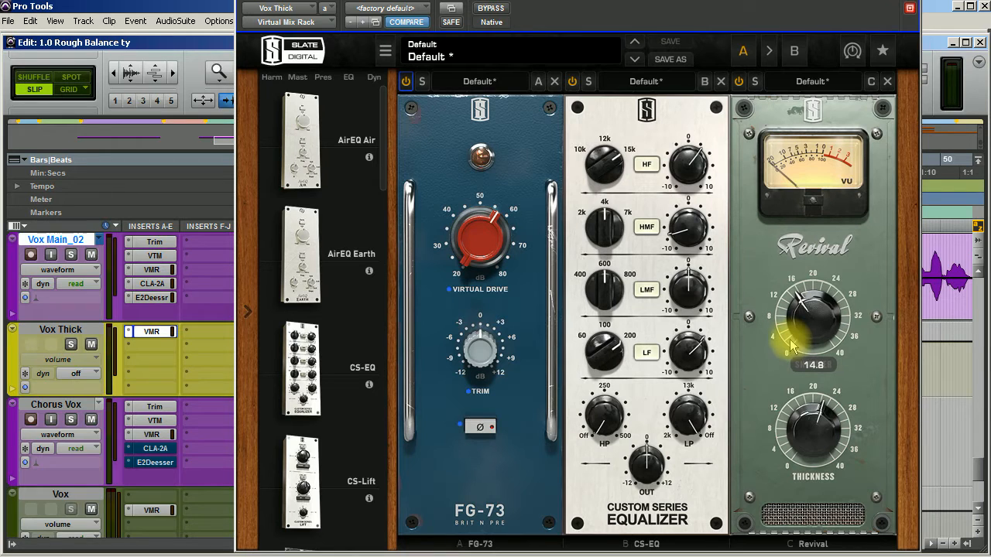
left_click(910, 7)
left_click(252, 428)
key("space")
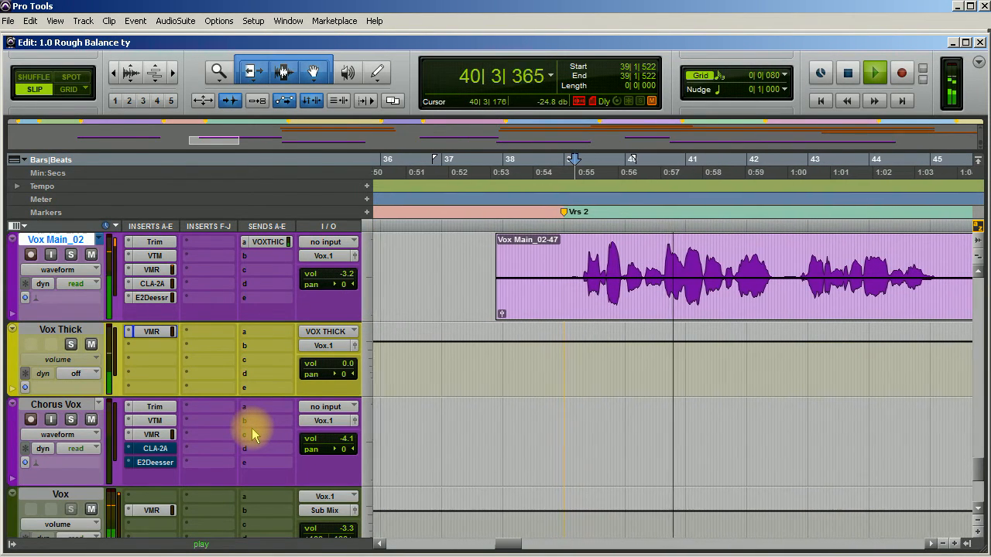
Step: Toggle Vox Thick's mute during playback to compare the mix with and without it, and stop playback
left_click(90, 345)
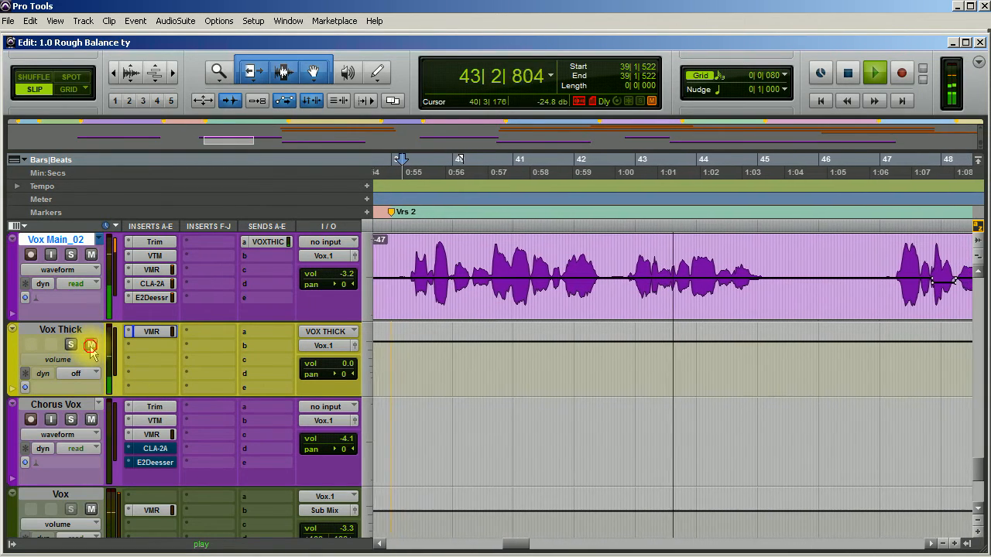
left_click(90, 345)
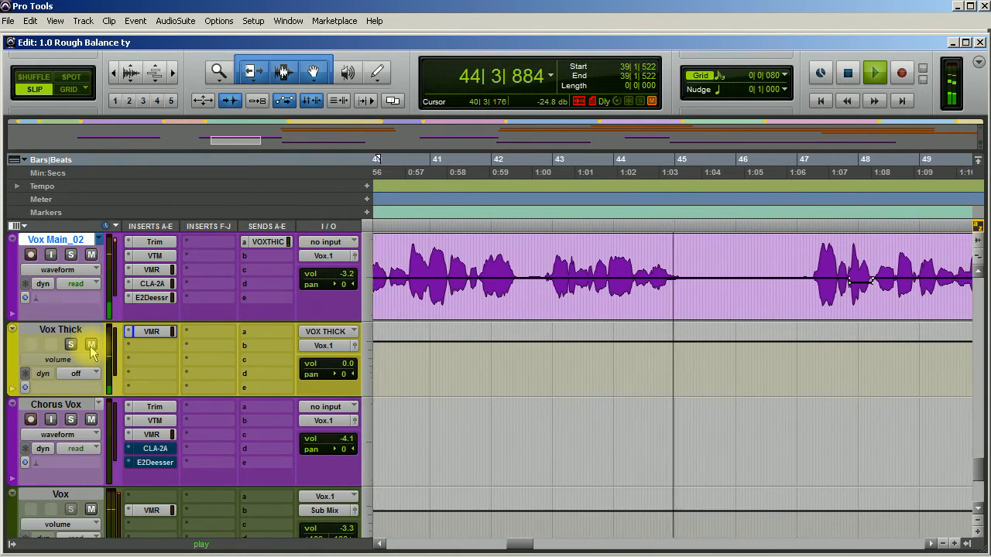
key("space")
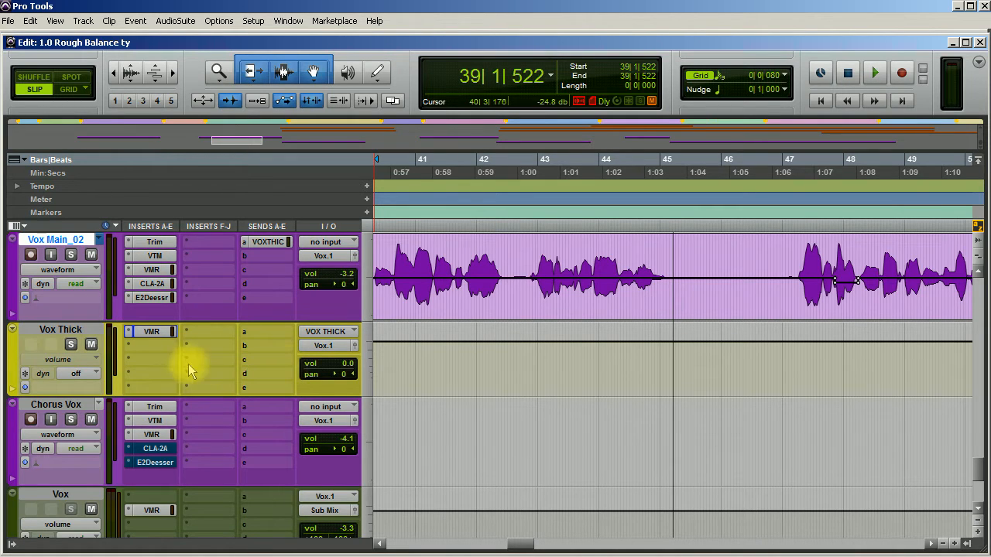
Step: Play the mix from verse 2 again, toggling Vox Thick's mute to judge how much body the parallel track adds
scroll(213, 397, "down", 4)
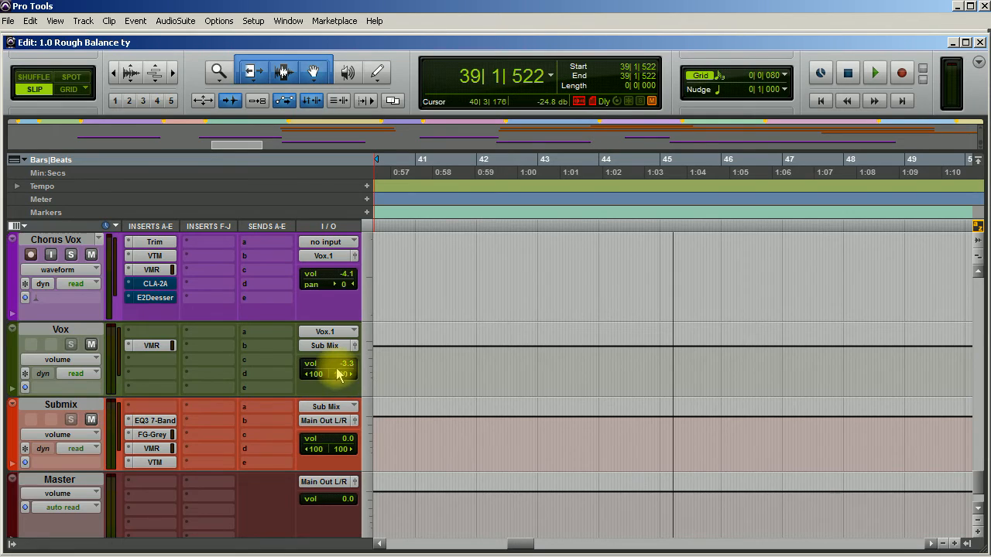
scroll(262, 387, "up", 4)
scroll(262, 388, "up", 2)
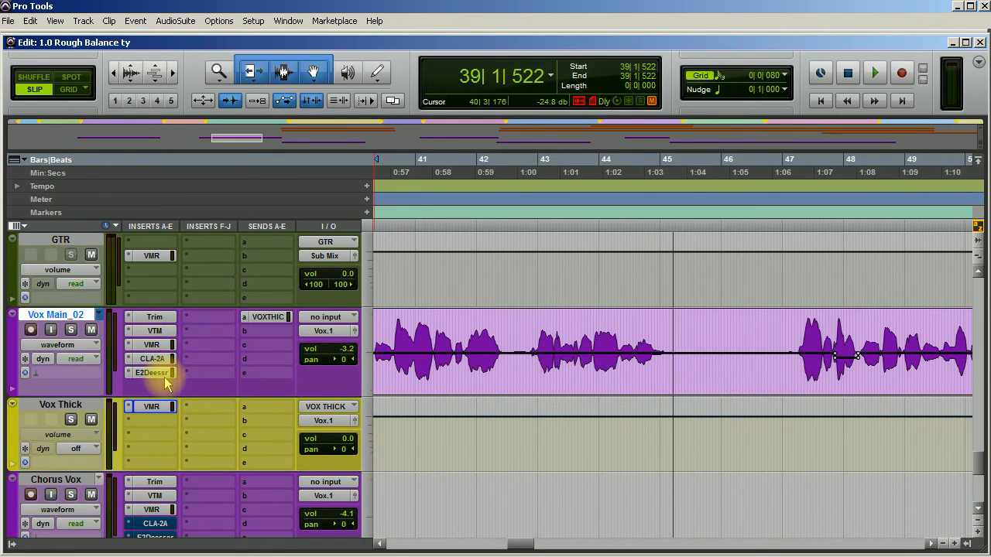
key("space")
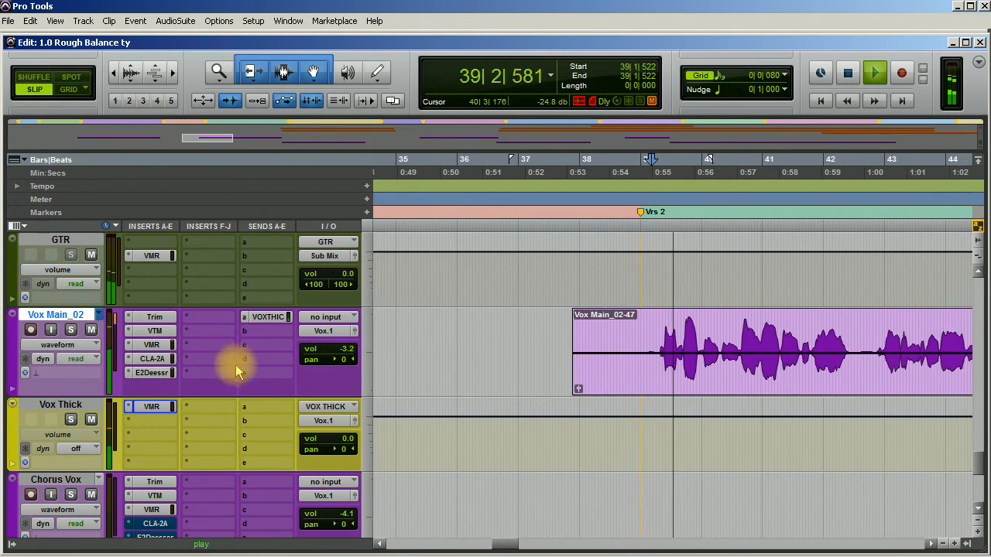
left_click(91, 419)
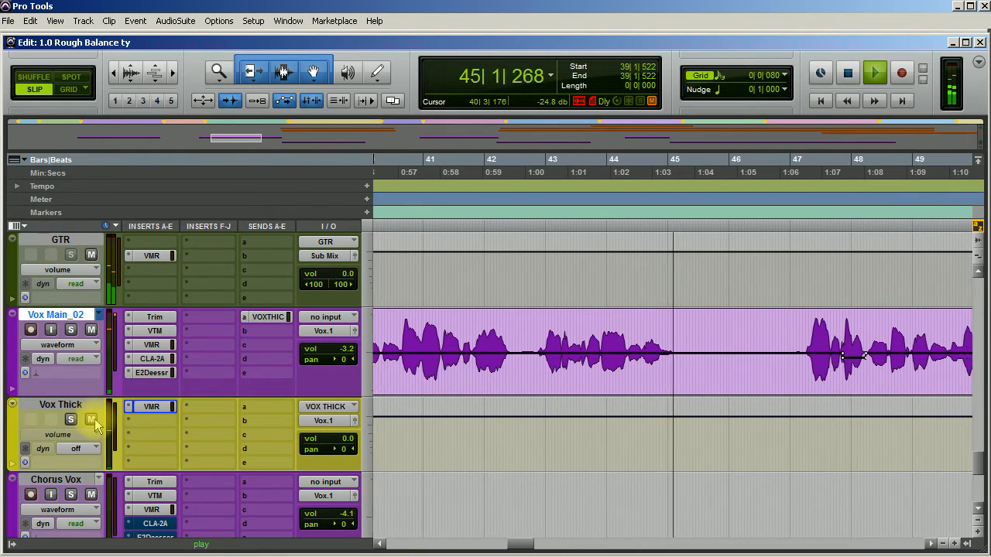
key("space")
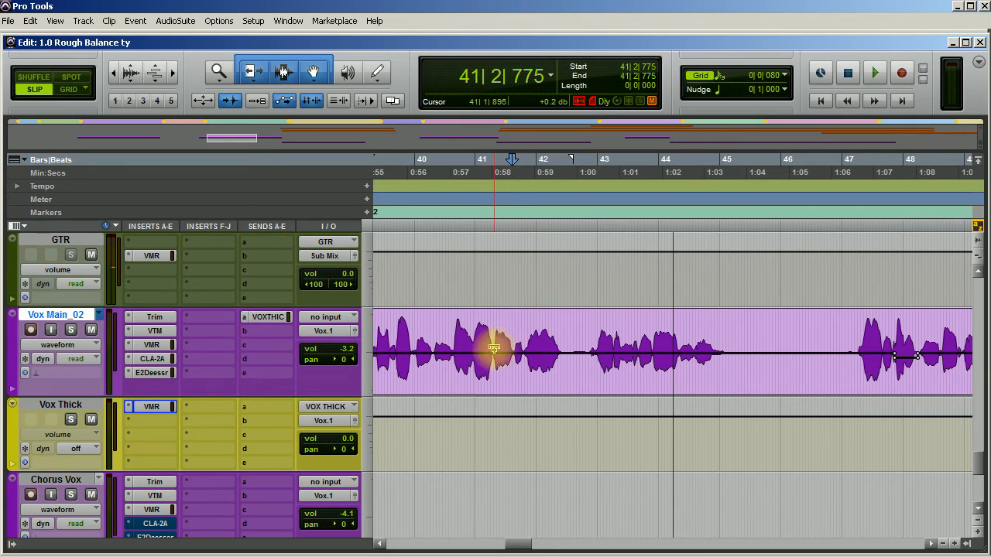
Step: Replay the lead vocal from bar 41 and mark the short sibilant spot just after the start of bar 43
key("space")
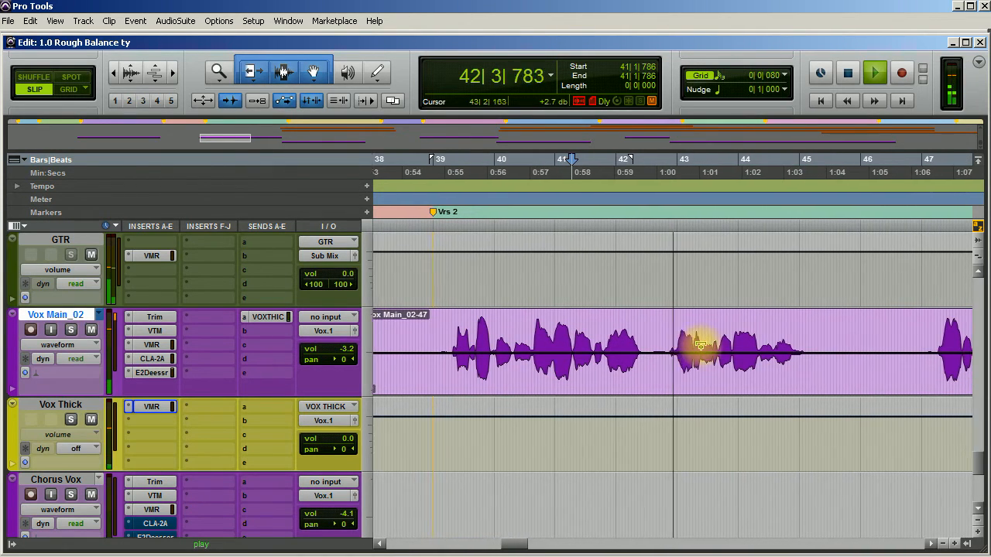
key("space")
left_click_drag(623, 328, 625, 328)
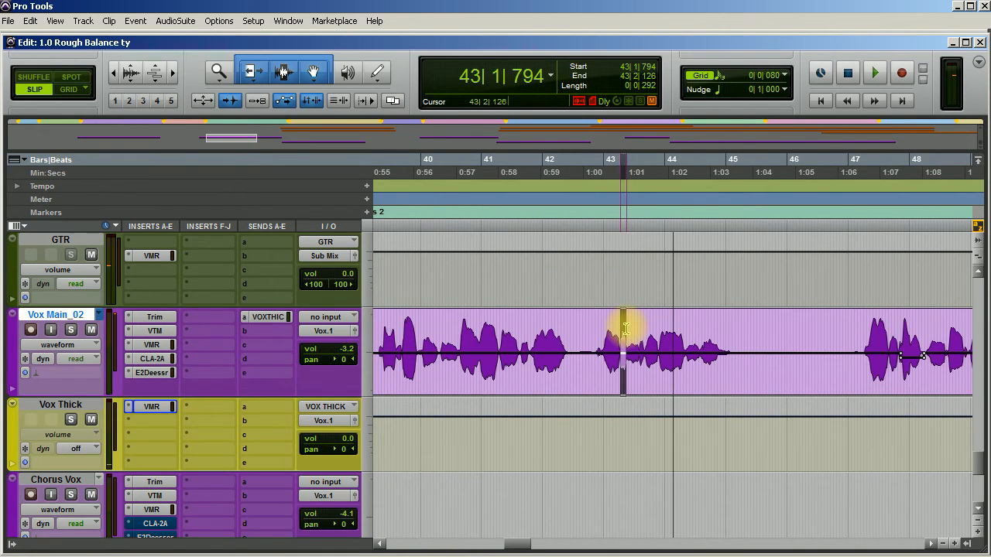
key("space")
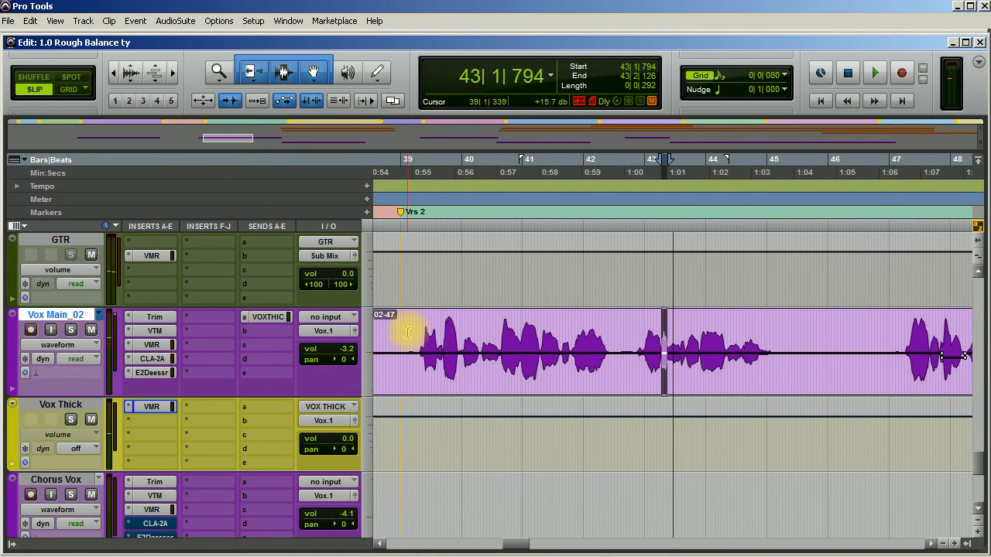
Step: Play from verse 2 and adjust the amount on Vox Main_02's Eiosis E2Deesser to about 39.7%
left_click(407, 333)
left_click(151, 374)
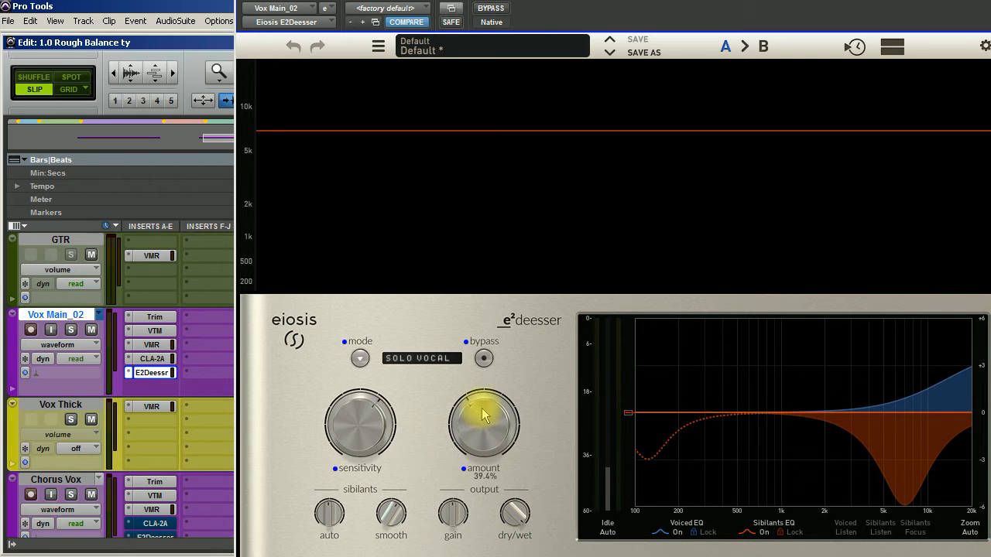
key("space")
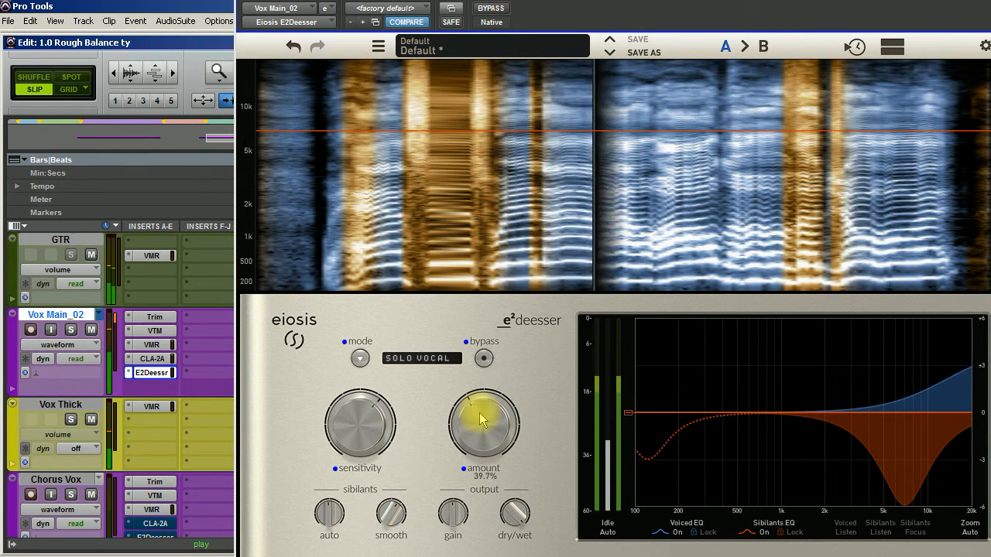
left_click_drag(482, 413, 482, 428)
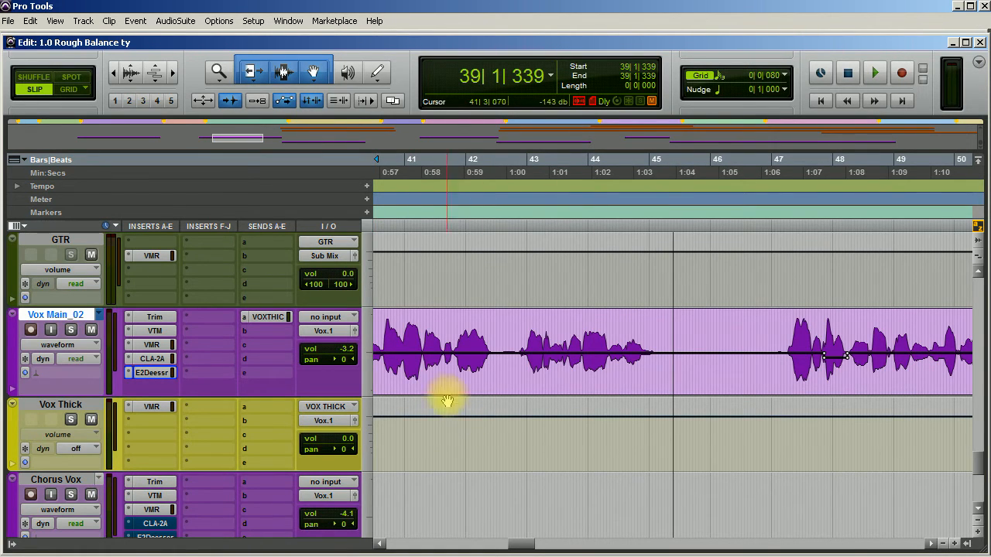
Step: Bypass Vox Thick's Virtual Mix Rack and insert a mono EQ3 7-Band in the slot below it
scroll(449, 406, "left", 5)
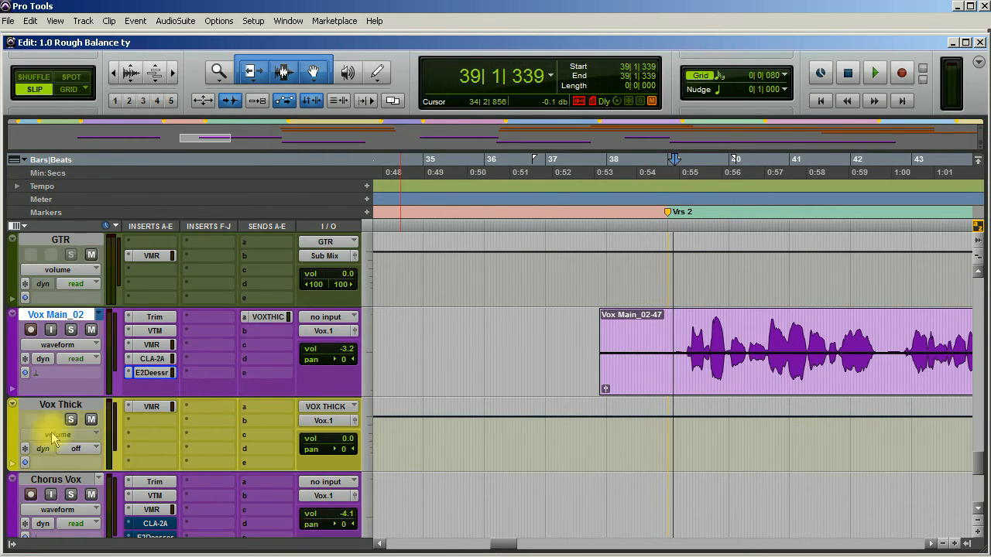
left_click(147, 422)
mouse_move(217, 443)
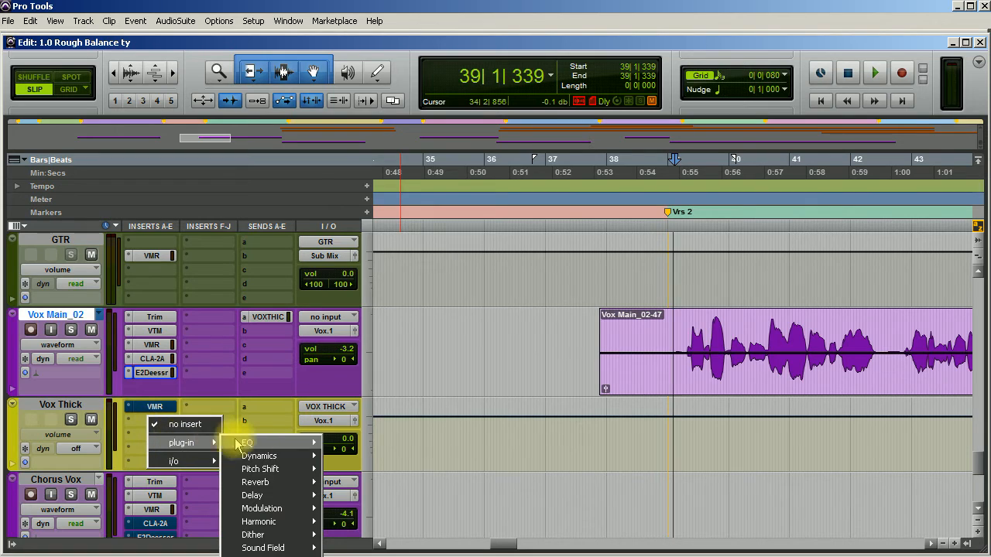
mouse_move(265, 445)
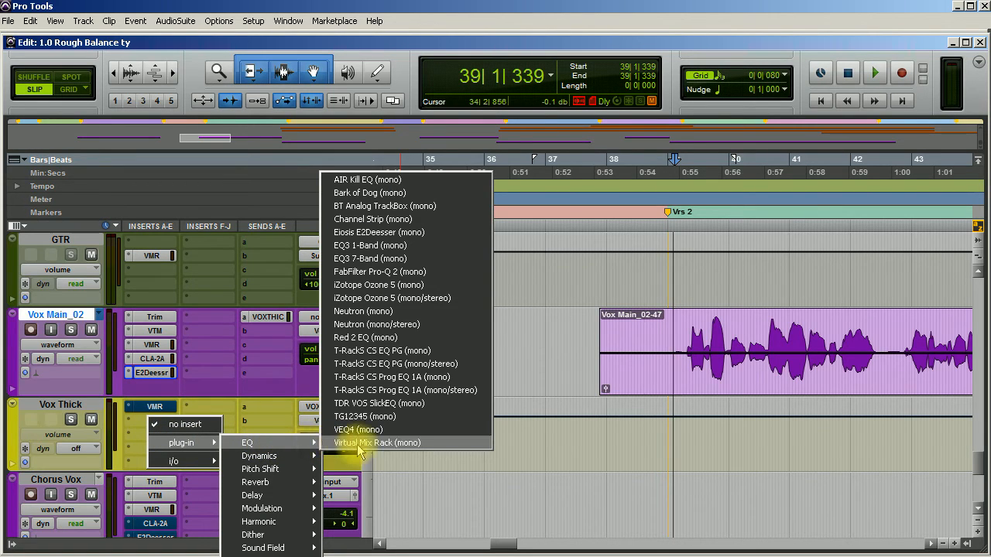
left_click(368, 258)
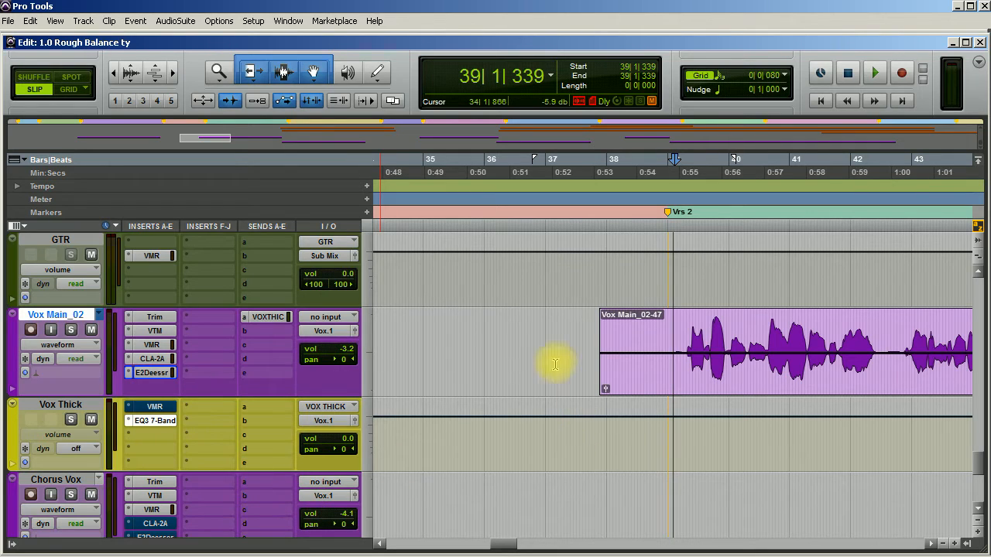
Step: In Vox Thick's EQ3 7-Band, set the high-pass filter to 5.18 kHz at 12 dB/oct and boost HF 12 dB at 9.41 kHz
left_click(332, 163)
left_click_drag(314, 143, 312, 88)
left_click_drag(261, 178, 281, 46)
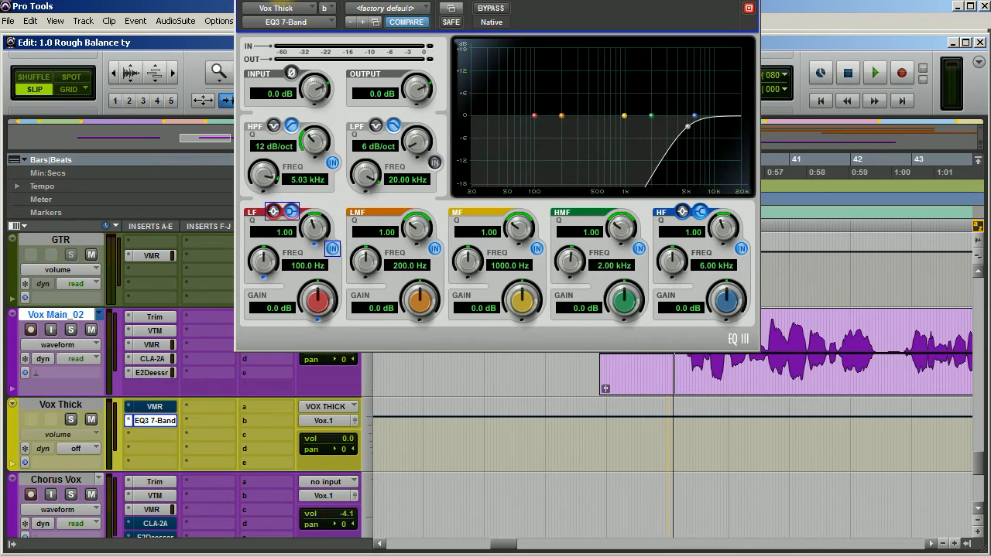
left_click_drag(695, 115, 712, 97)
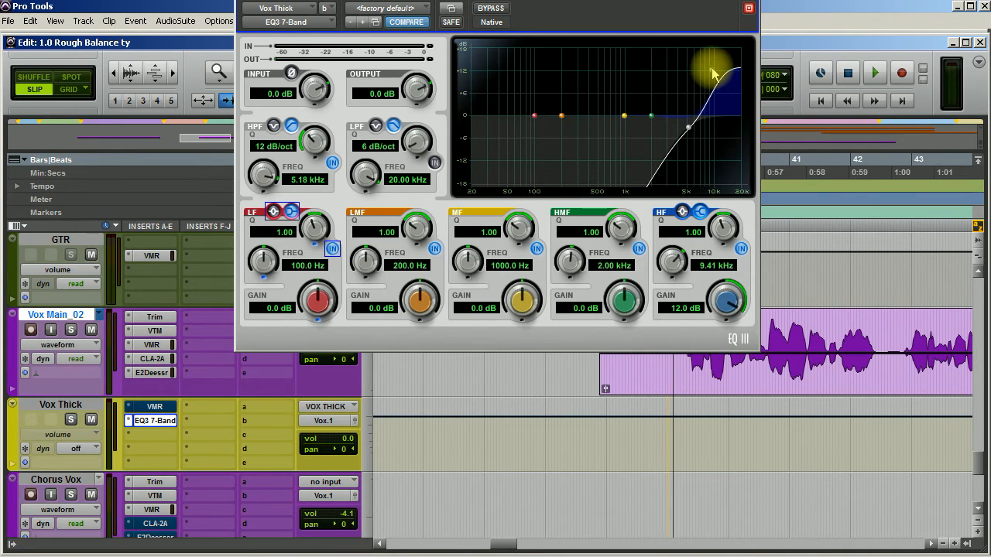
Step: Insert a mono BF-76 compressor below Vox Thick's EQ and turn its attack and release up to 7
left_click(154, 433)
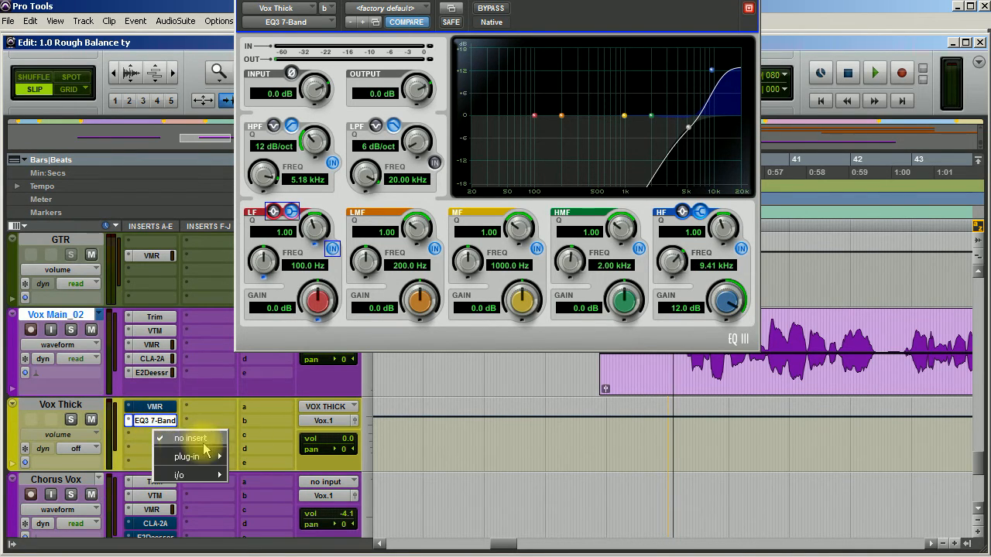
mouse_move(209, 458)
mouse_move(267, 470)
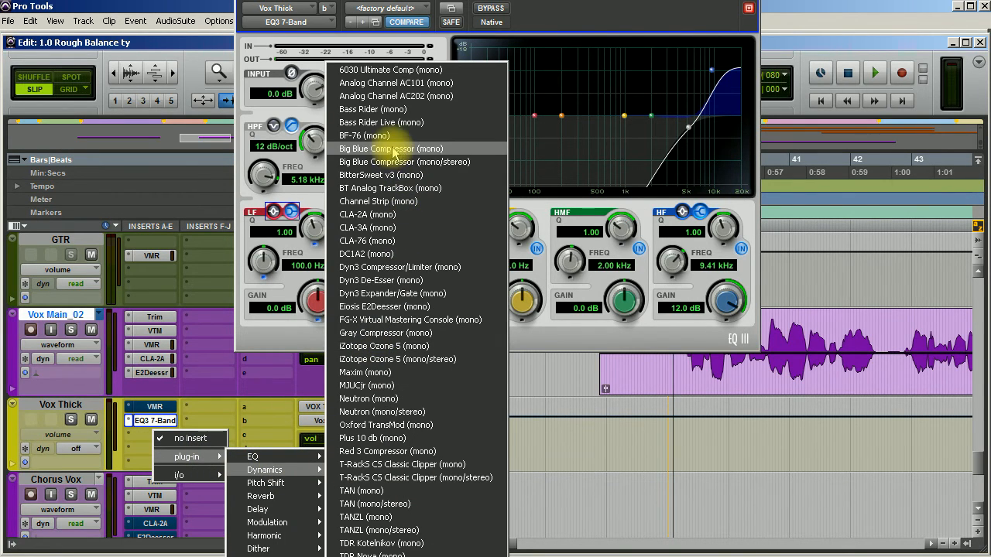
left_click(391, 137)
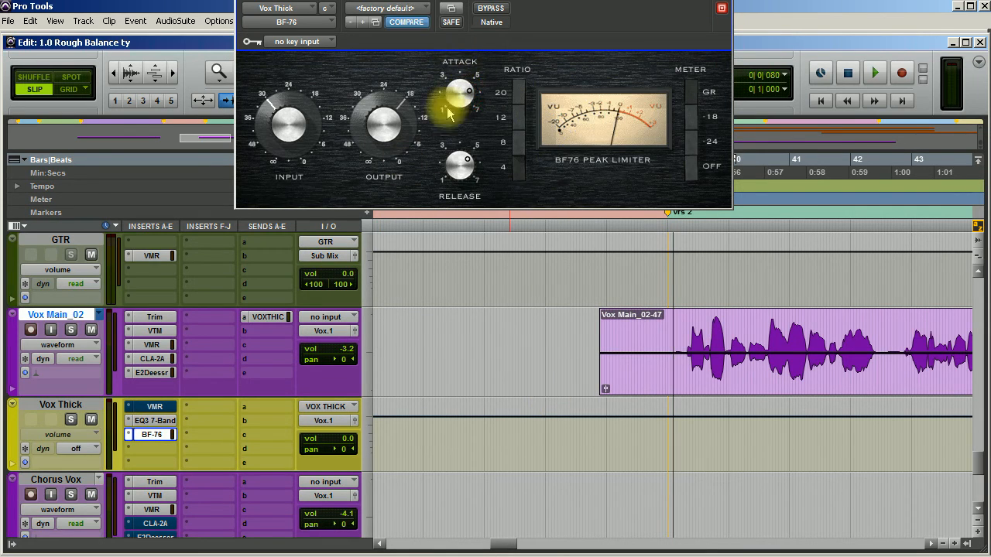
left_click_drag(459, 93, 468, 4)
left_click_drag(461, 166, 459, 41)
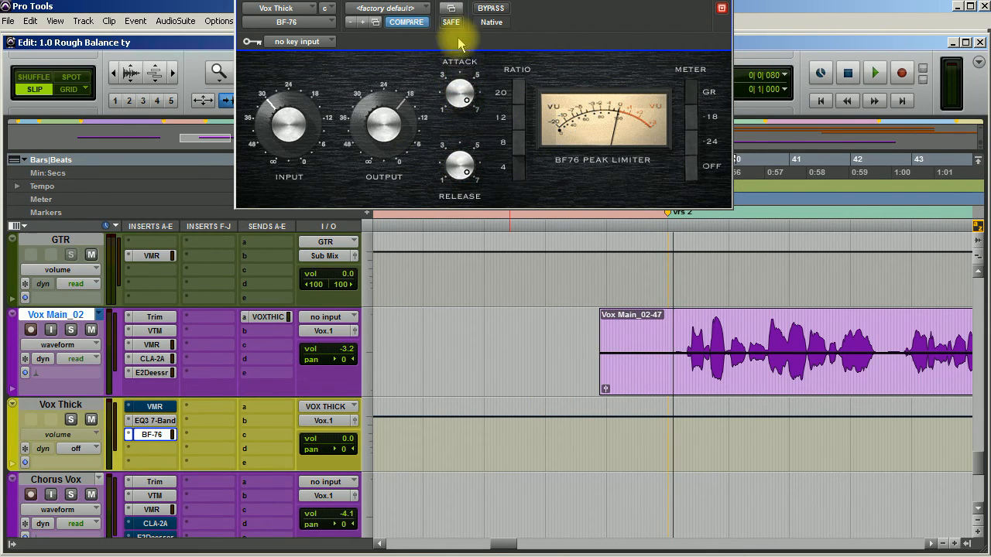
Step: Set Vox Main_02's send to VOX THICK to -10.2 dB and play verse 2 with Vox Thick soloed
left_click(277, 324)
left_click_drag(329, 280, 326, 249)
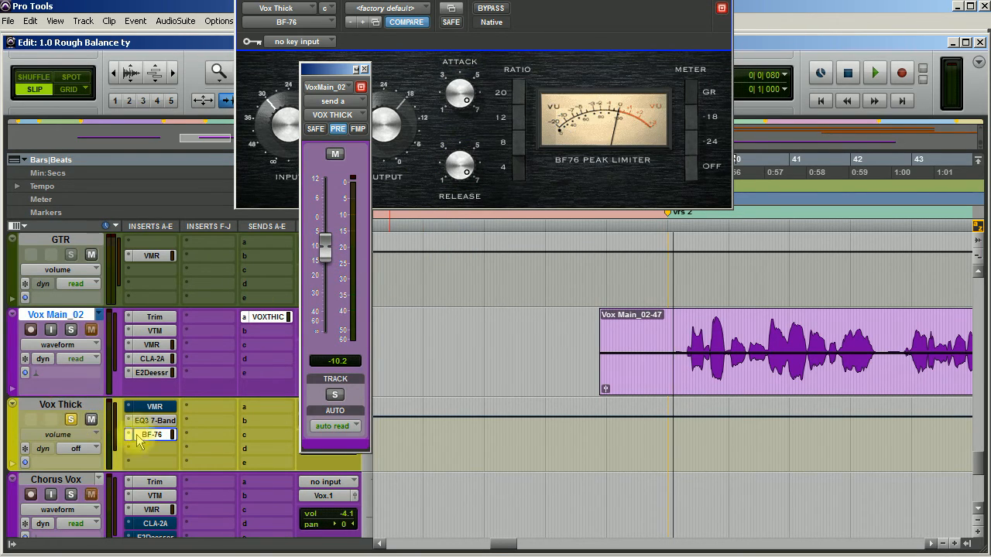
key("space")
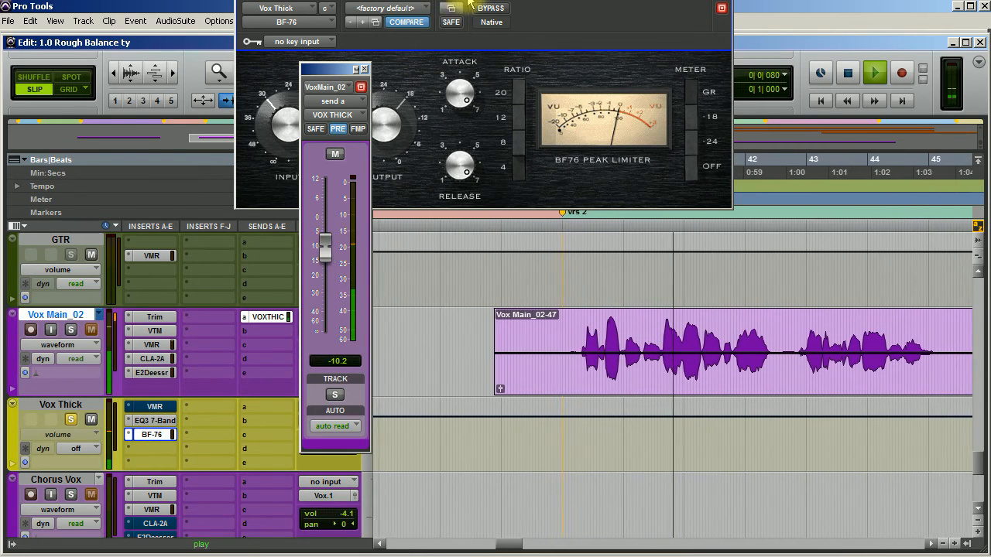
Step: Raise the BF-76's input to about 18, stop playback, and close the plug-in and send windows
left_click(291, 84)
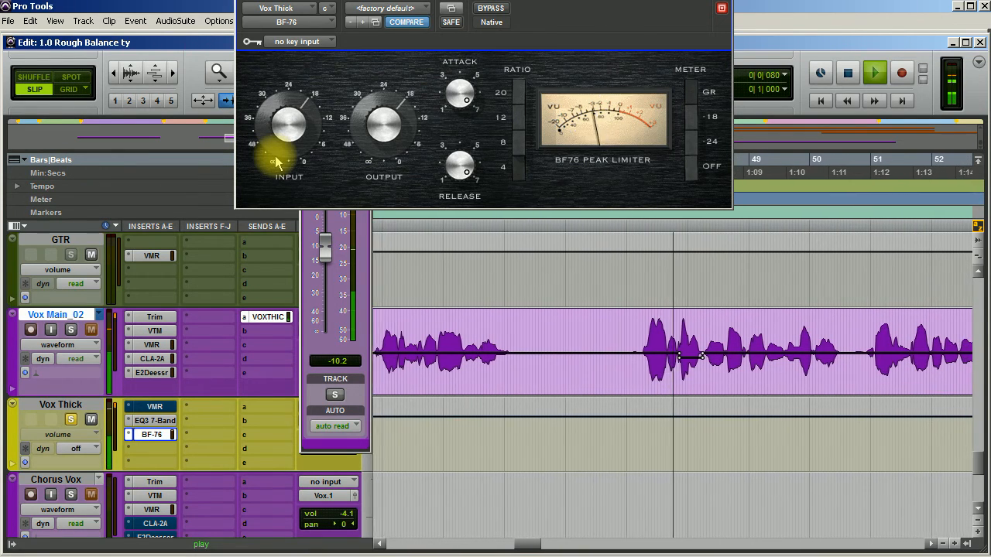
key("space")
left_click(721, 8)
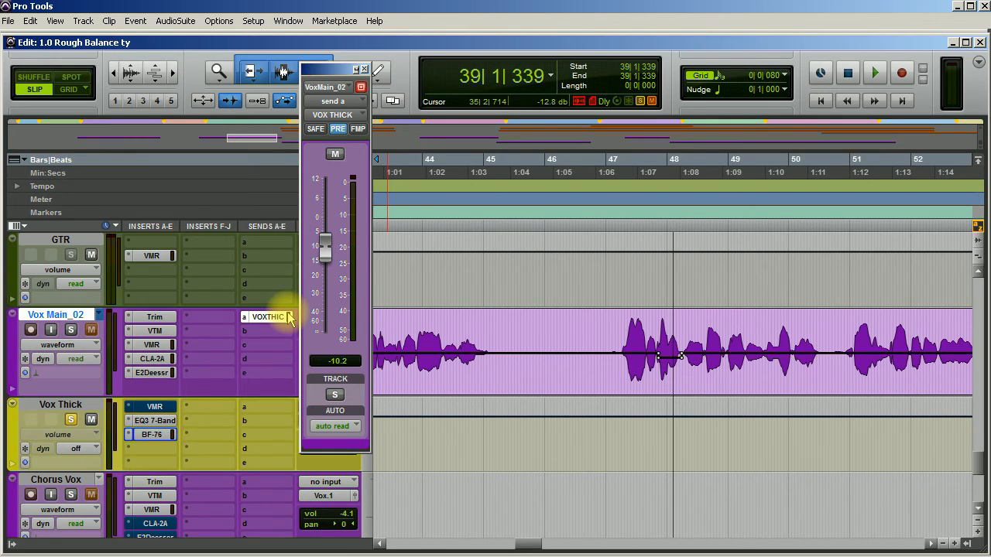
left_click(366, 71)
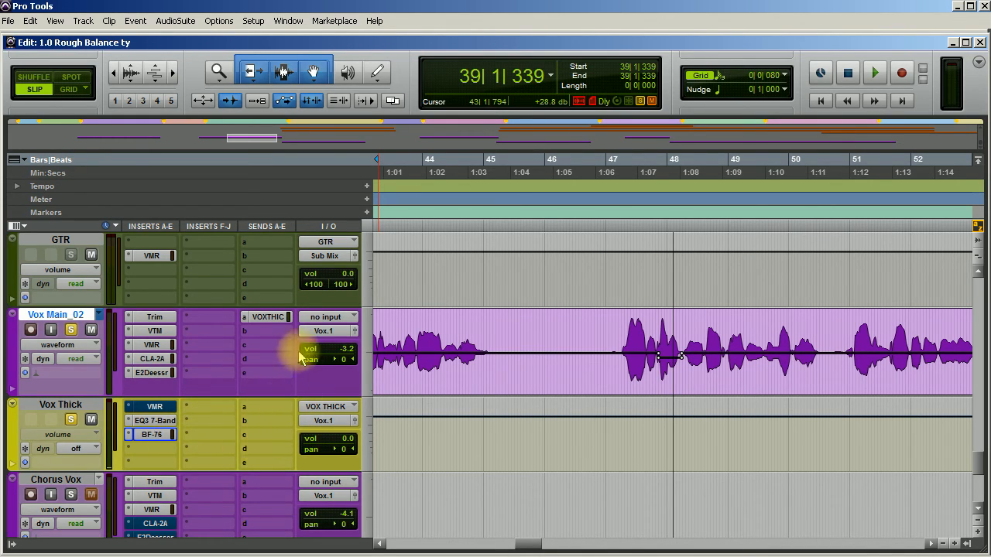
Step: Lower Vox Main_02's send to VOX THICK to -16.3 dB and audition it with both vocal tracks soloed
left_click(265, 325)
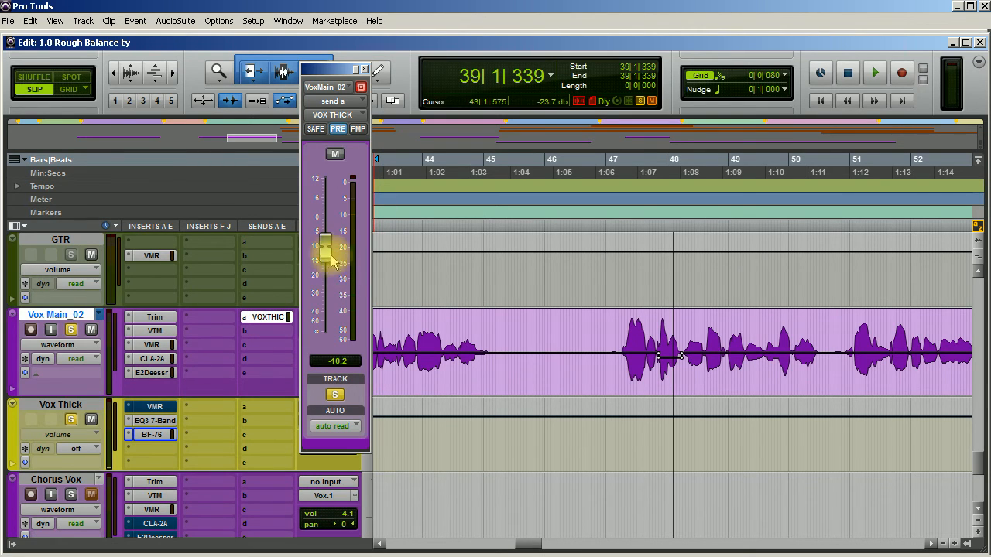
mouse_move(326, 267)
left_mouse_down()
mouse_move(324, 329)
mouse_move(325, 260)
mouse_move(325, 270)
left_mouse_up()
key("space")
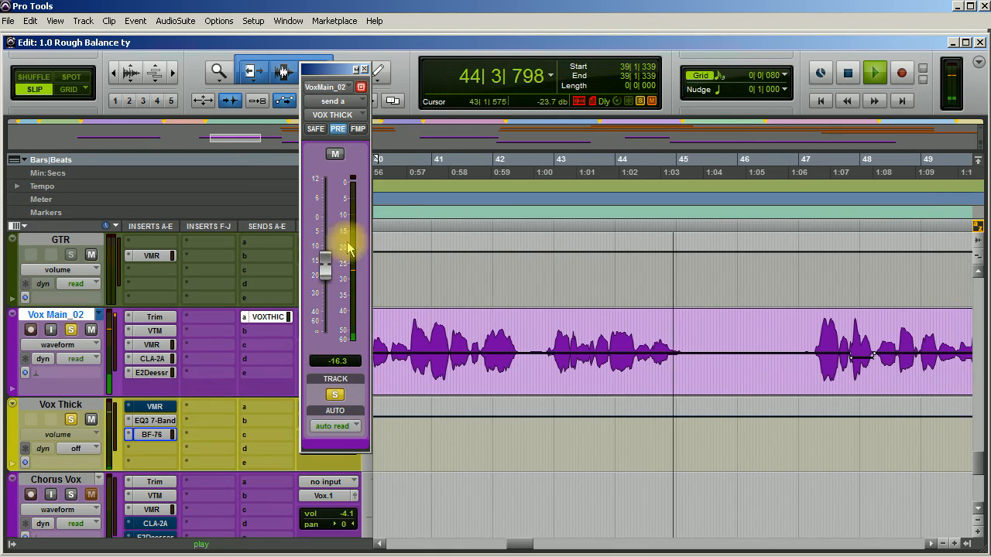
key("space")
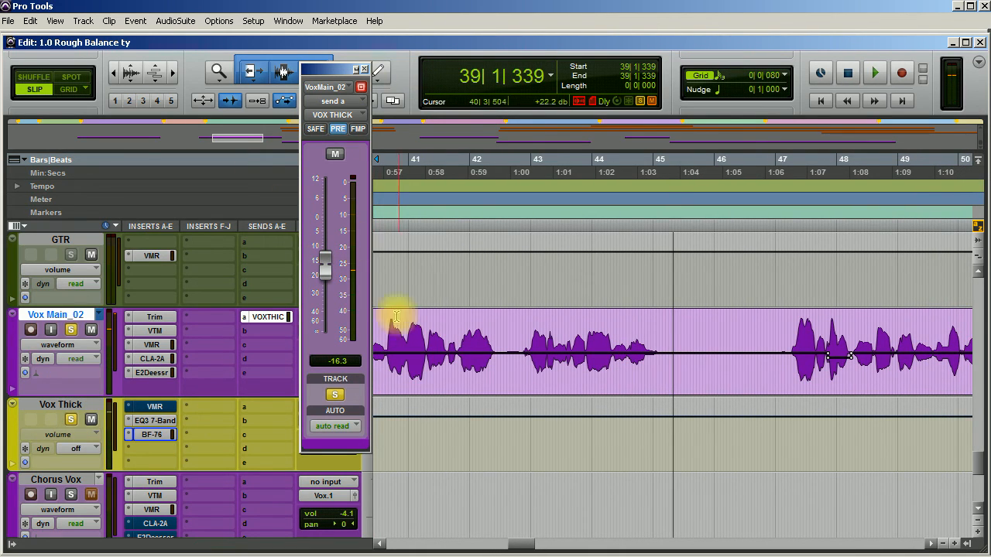
Step: Play verse 2 while toggling the VOX THICK send's mute to compare the vocal, and close the send window
key("space")
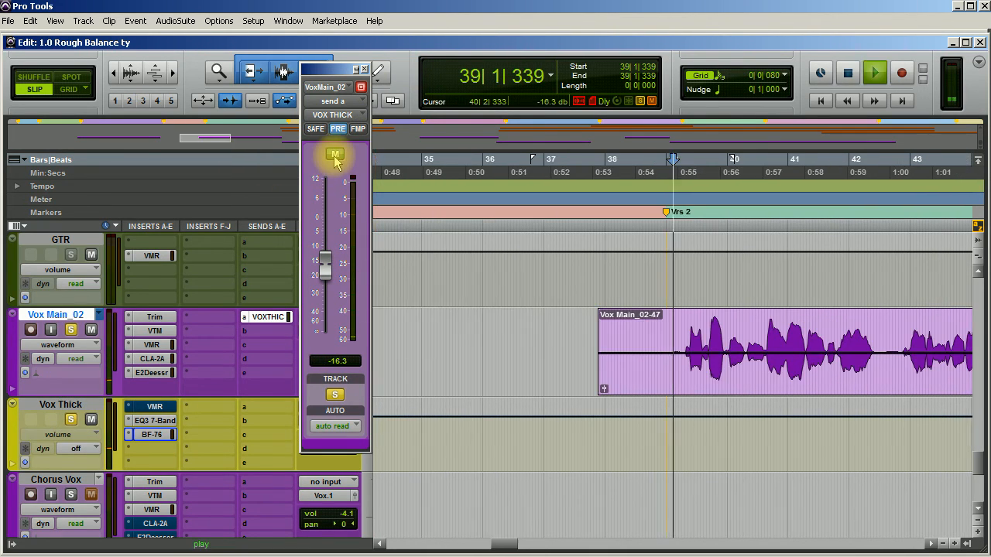
left_click(334, 154)
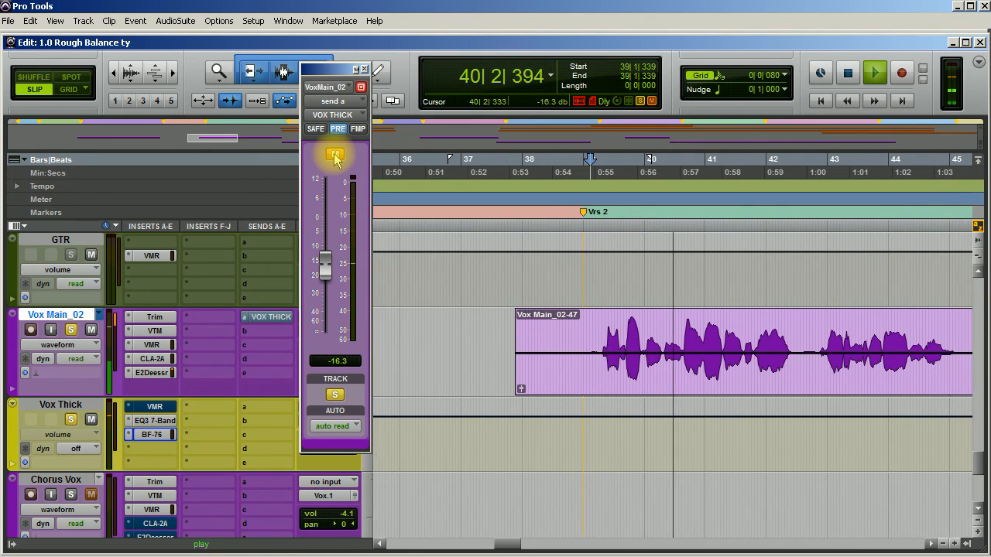
left_click(334, 155)
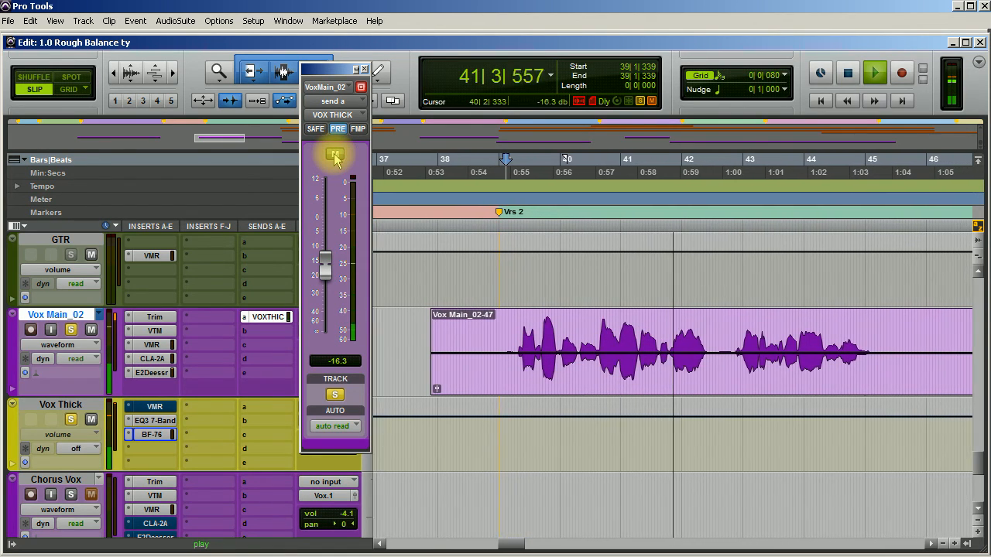
left_click(334, 155)
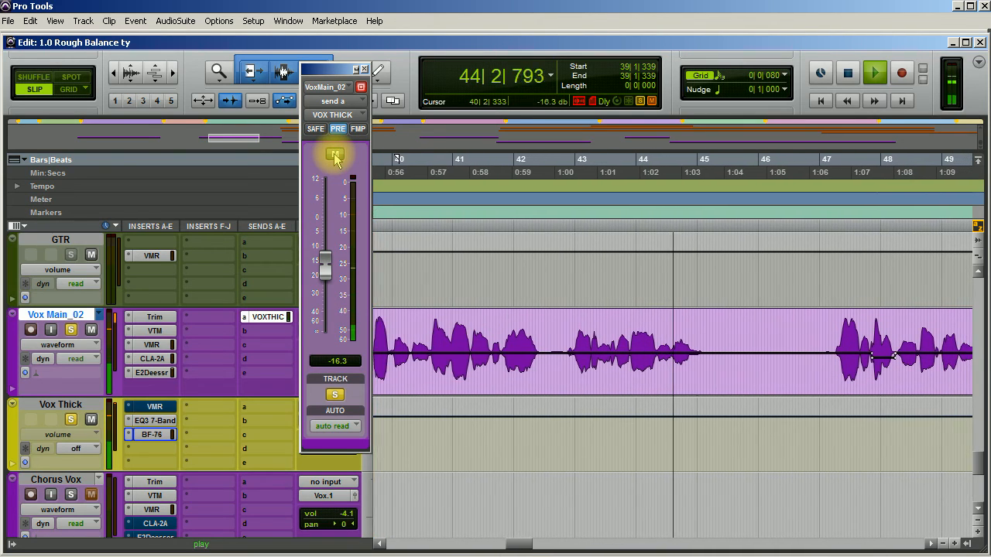
key("space")
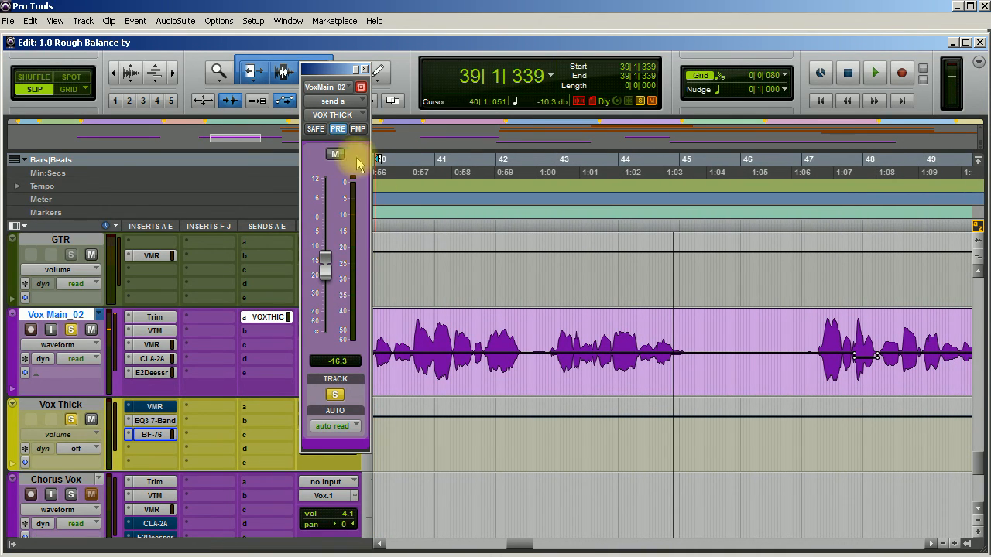
left_click(363, 68)
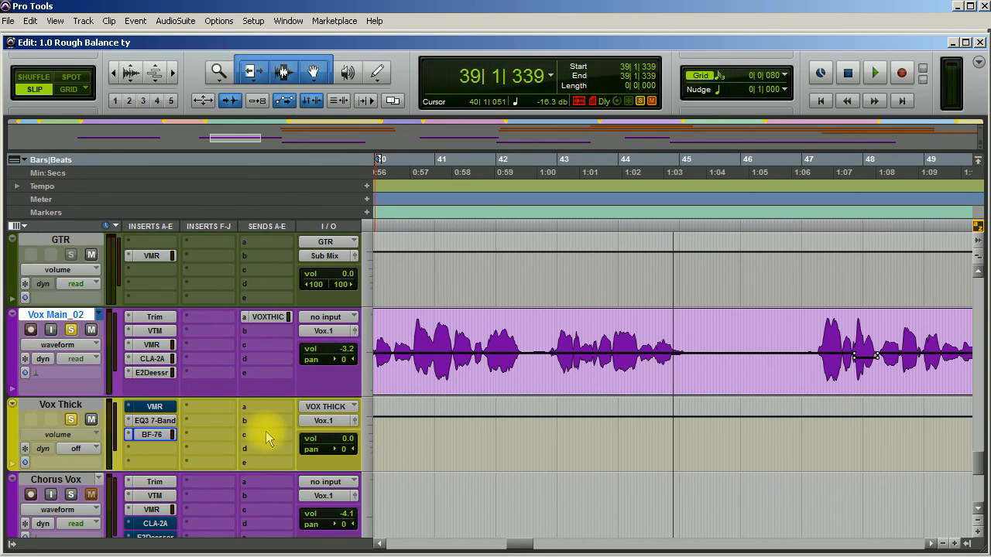
Step: Make Vox Thick's BF-76 insert inactive and active again
left_click(152, 435, "ctrl+super")
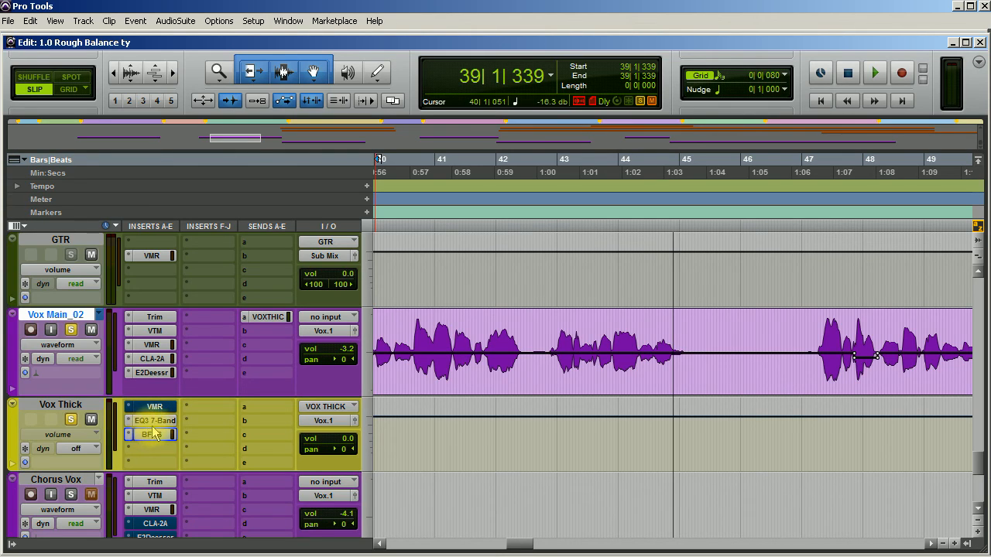
left_click(152, 434, "ctrl+super")
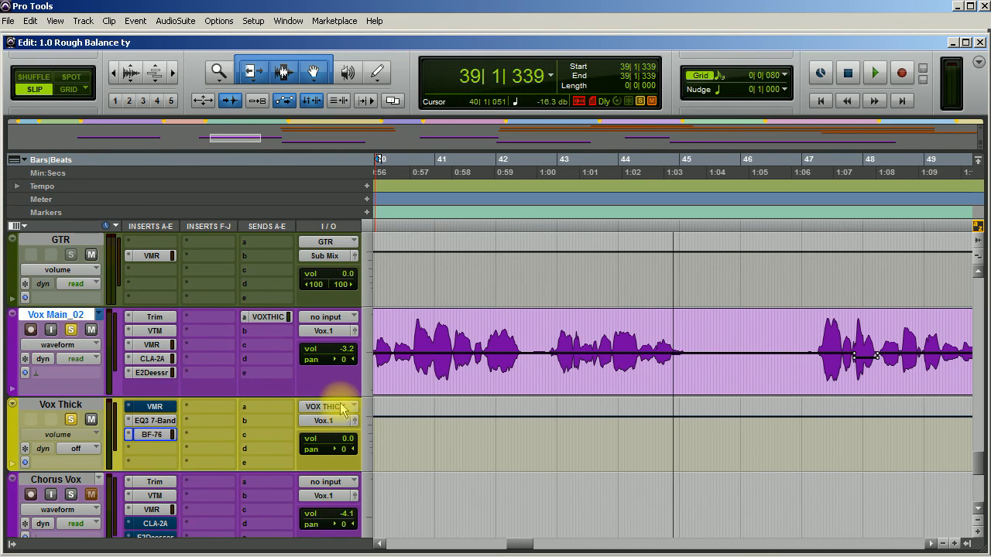